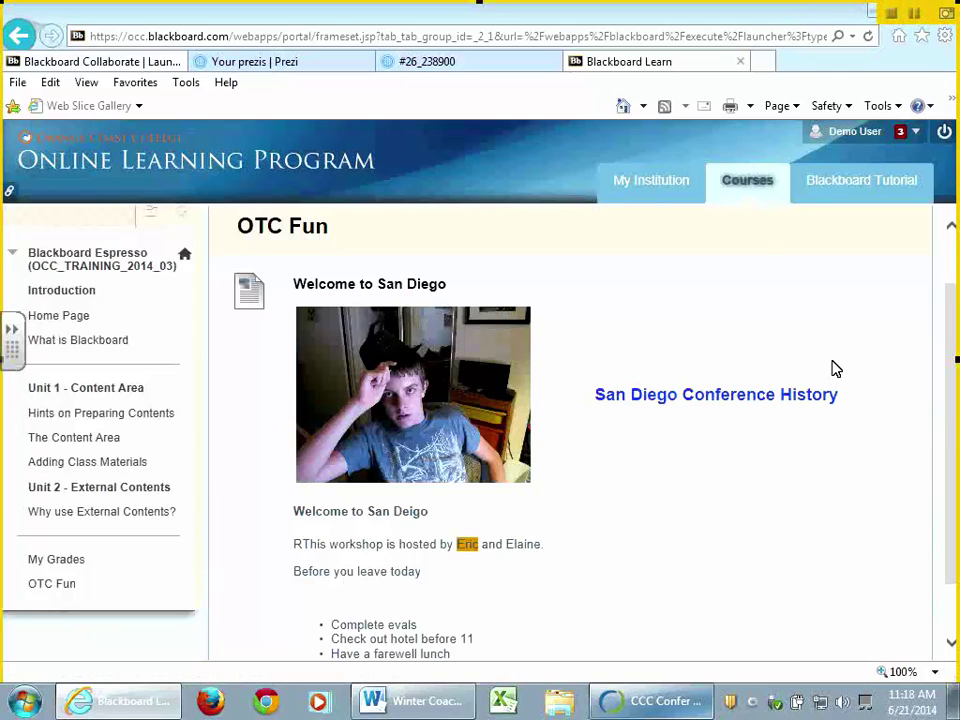
Open the FILM A100 Hist & Apprec. of the Cinema Spring 2014 course from the course list.
{"action": "scroll", "coordinate": [836, 369], "scroll_direction": "up", "scroll_amount": 3}
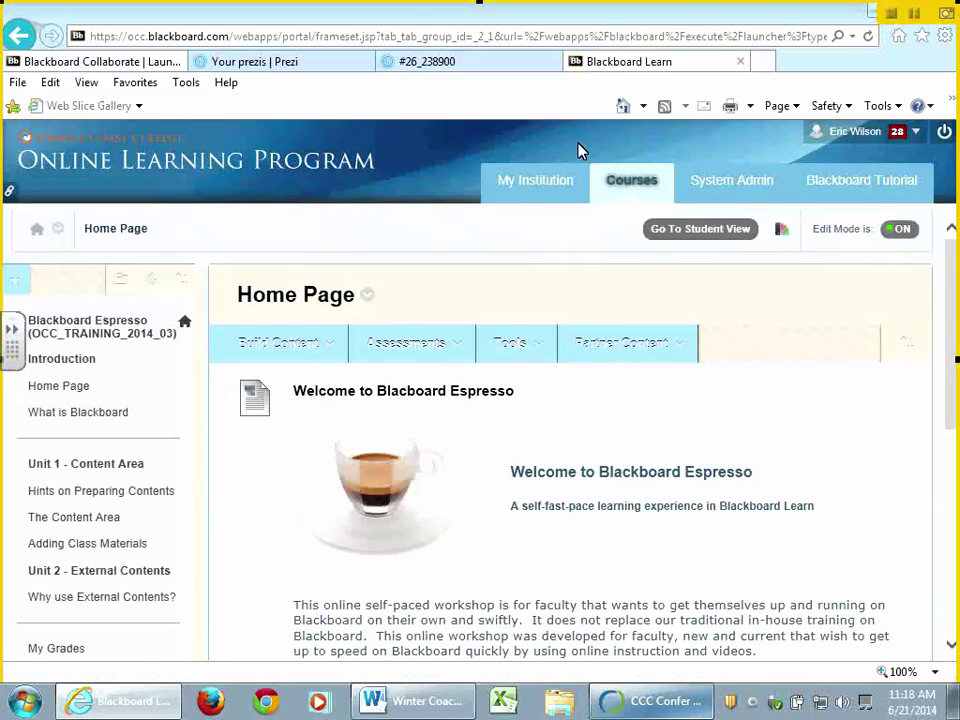
{"action": "left_click", "coordinate": [621, 183]}
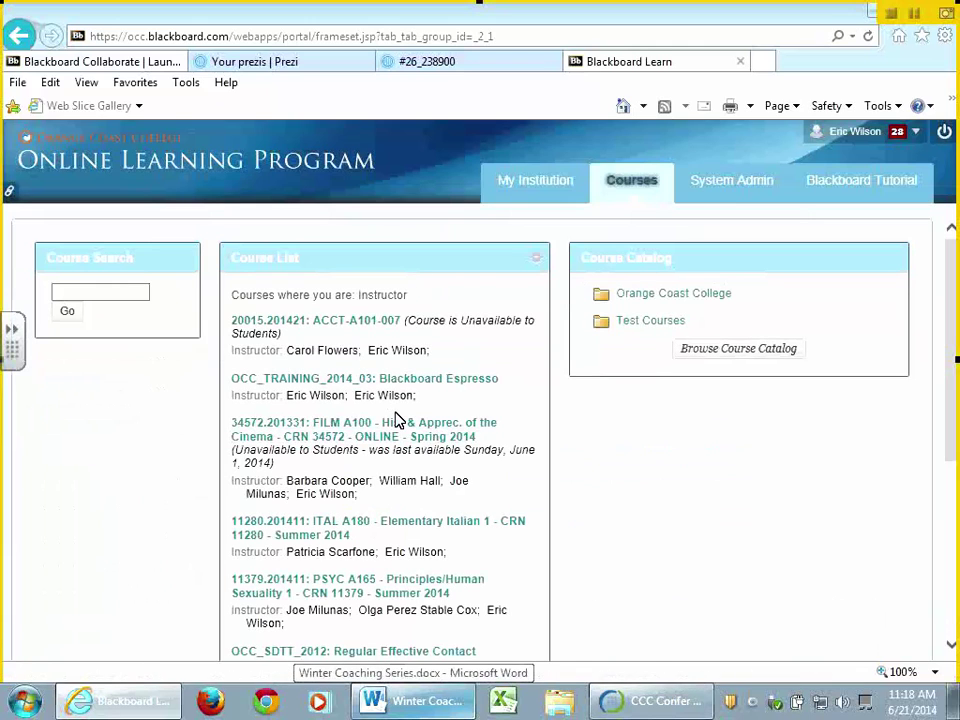
{"action": "left_click", "coordinate": [432, 436]}
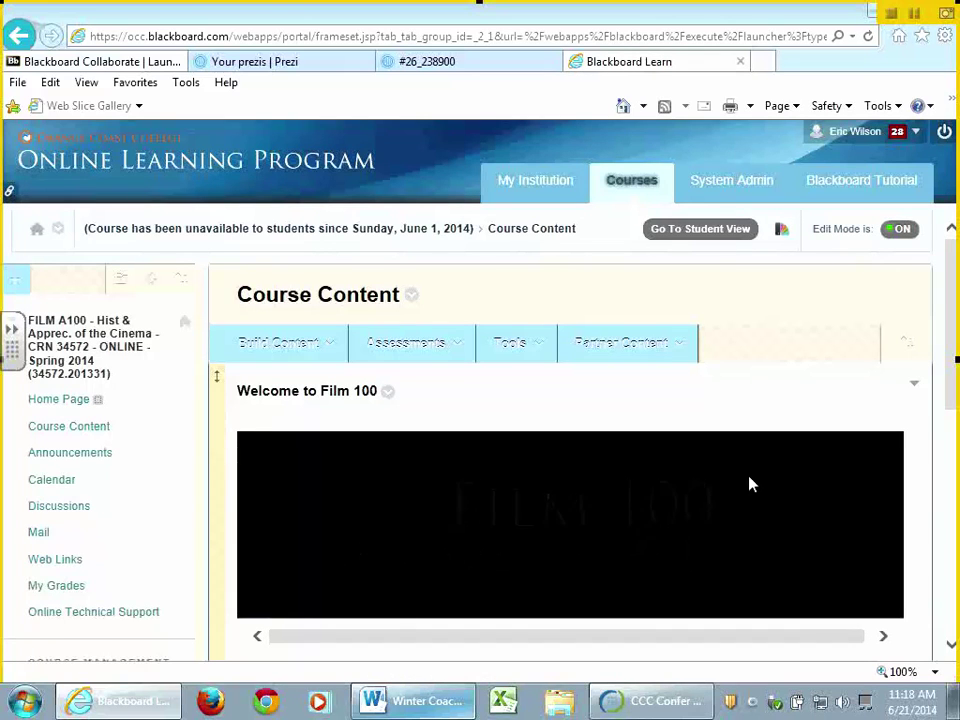
Open the course's Tool Availability settings under its customization options.
{"action": "scroll", "coordinate": [600, 515], "scroll_direction": "down", "scroll_amount": 5}
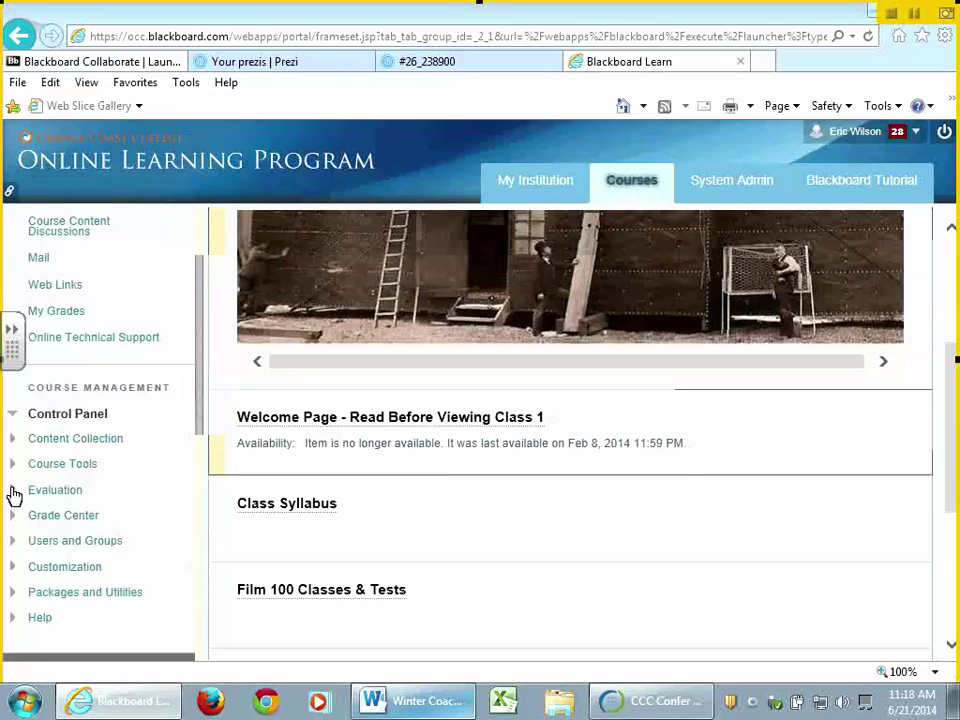
{"action": "left_click", "coordinate": [62, 463]}
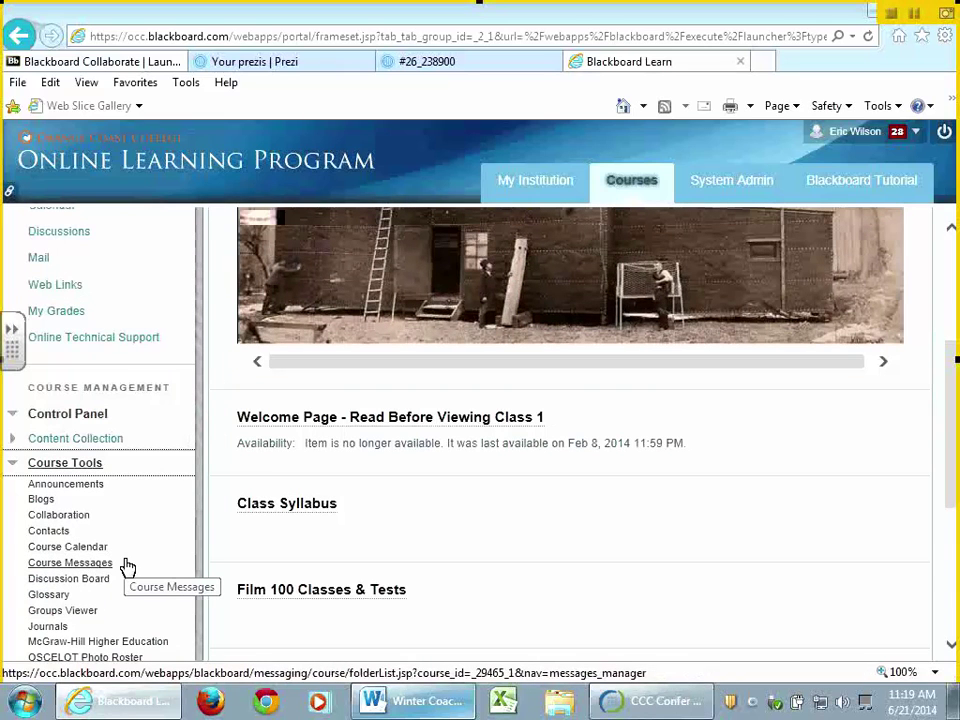
{"action": "scroll", "coordinate": [127, 568], "scroll_direction": "down", "scroll_amount": 5}
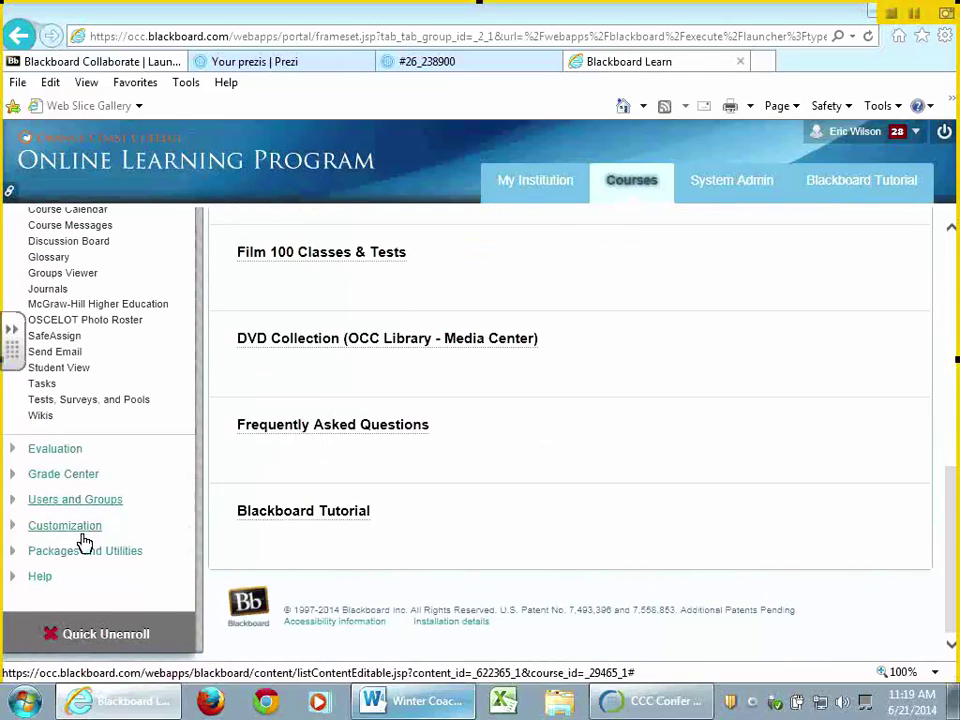
{"action": "left_click", "coordinate": [90, 526]}
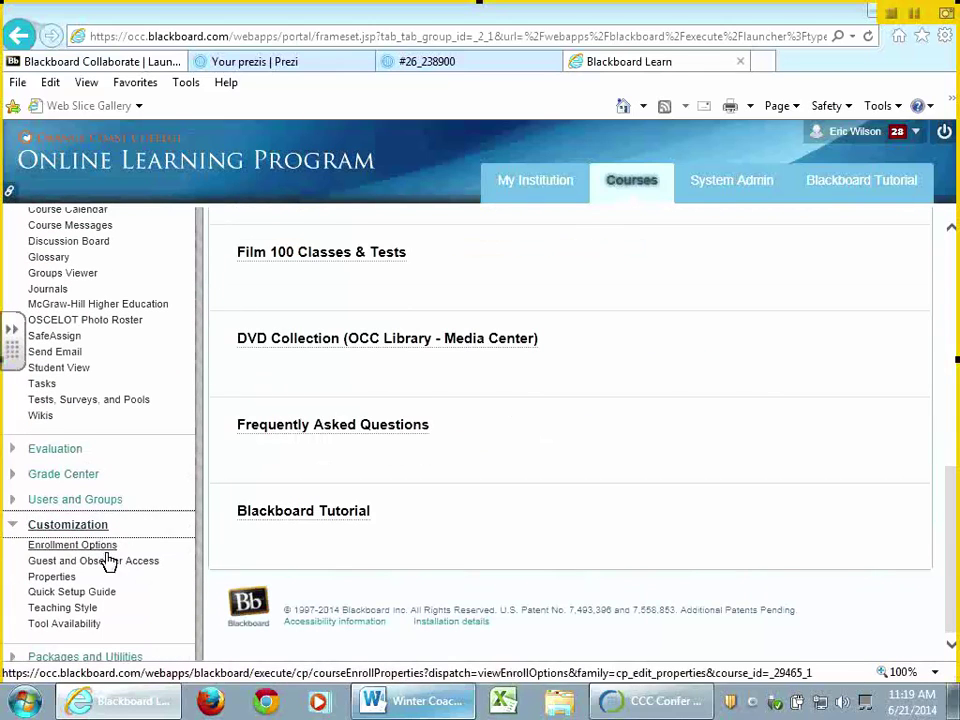
{"action": "left_click", "coordinate": [84, 630]}
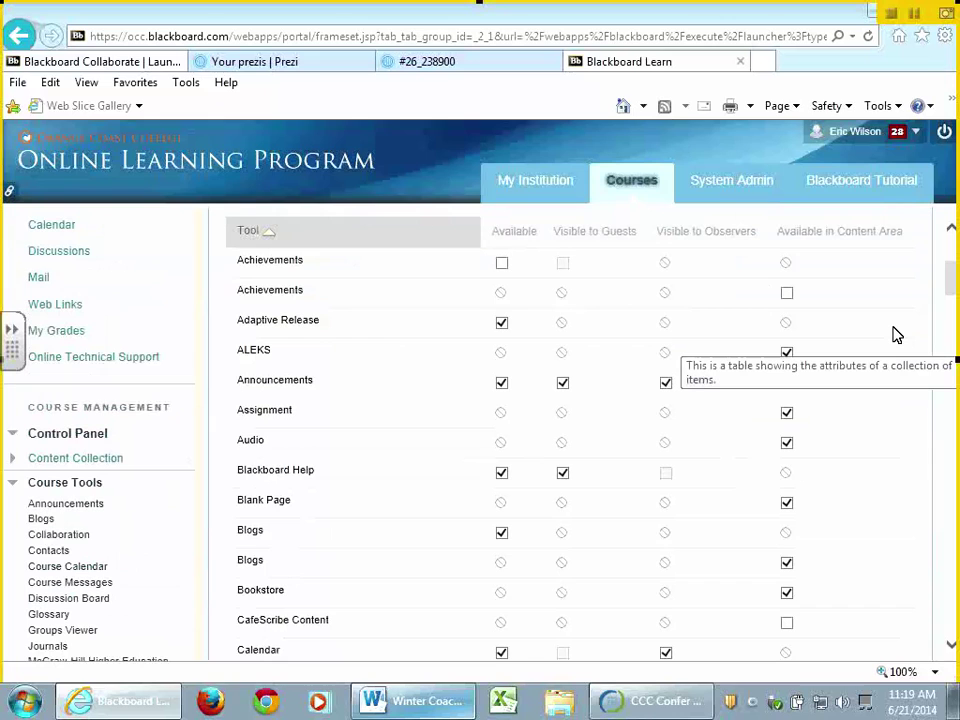
Make the Date Management tool available in the course and submit the tool settings.
{"action": "scroll", "coordinate": [895, 335], "scroll_direction": "down", "scroll_amount": 3}
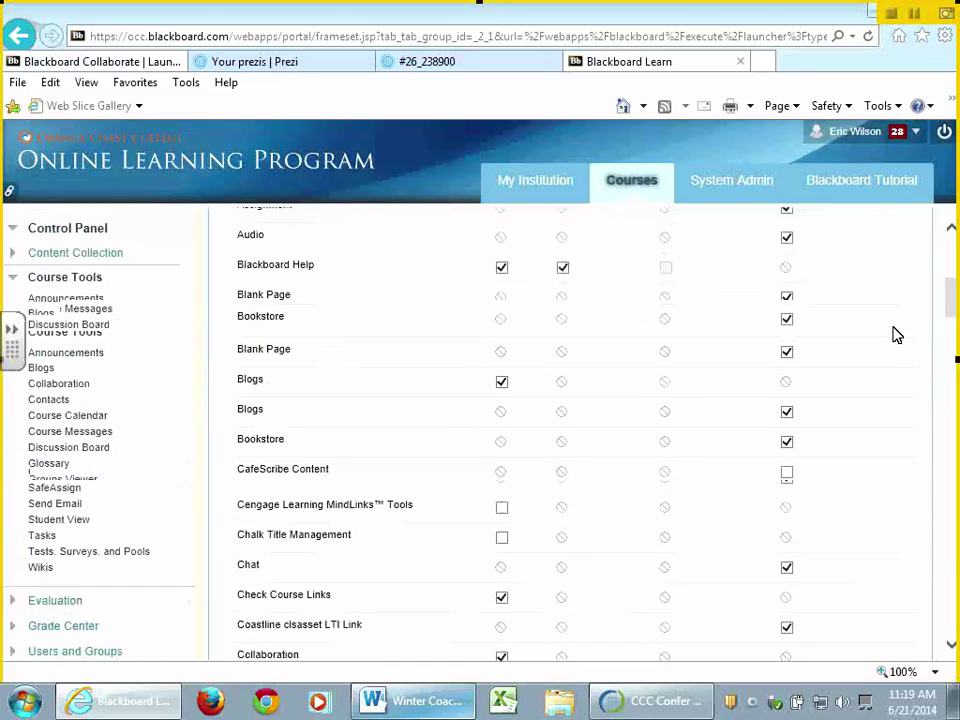
{"action": "scroll", "coordinate": [895, 335], "scroll_direction": "down", "scroll_amount": 6}
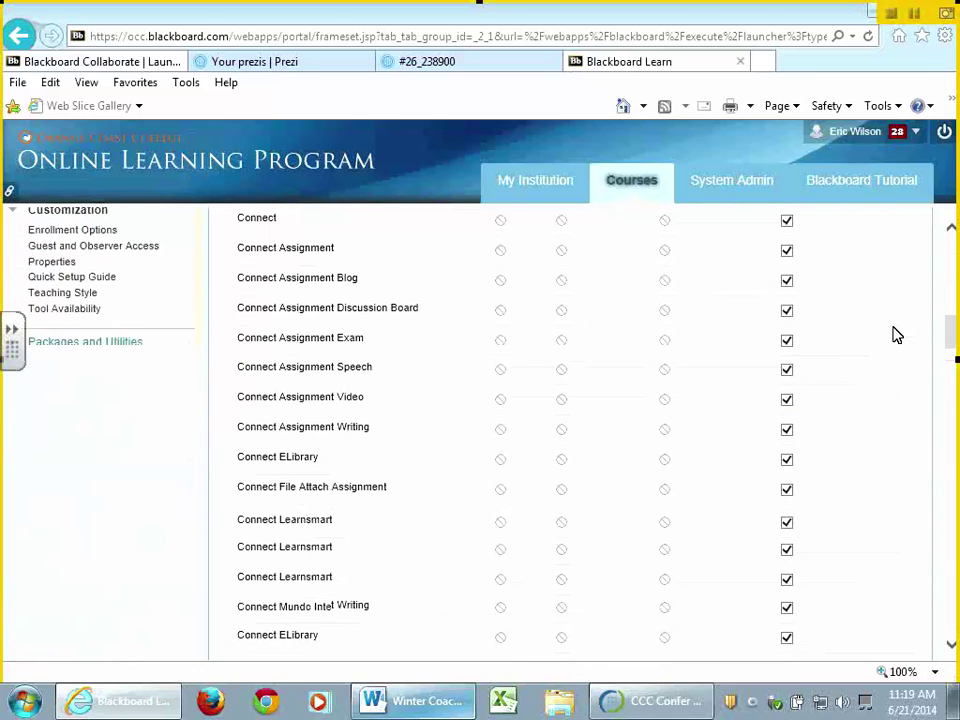
{"action": "scroll", "coordinate": [895, 335], "scroll_direction": "down", "scroll_amount": 5}
{"action": "scroll", "coordinate": [349, 390], "scroll_direction": "up", "scroll_amount": 4}
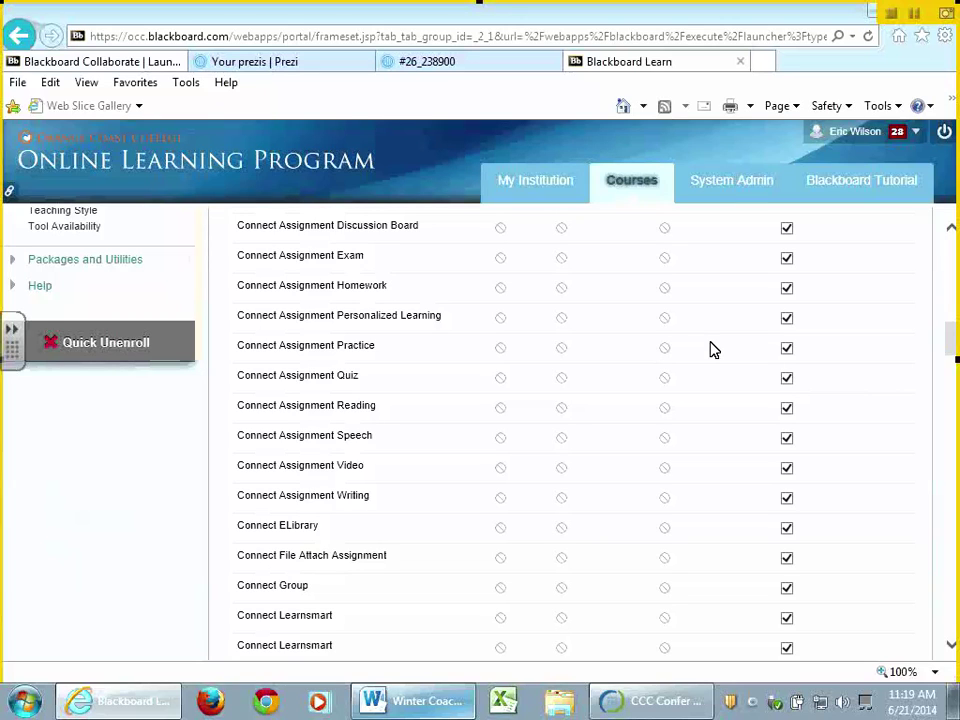
{"action": "scroll", "coordinate": [713, 349], "scroll_direction": "down", "scroll_amount": 6}
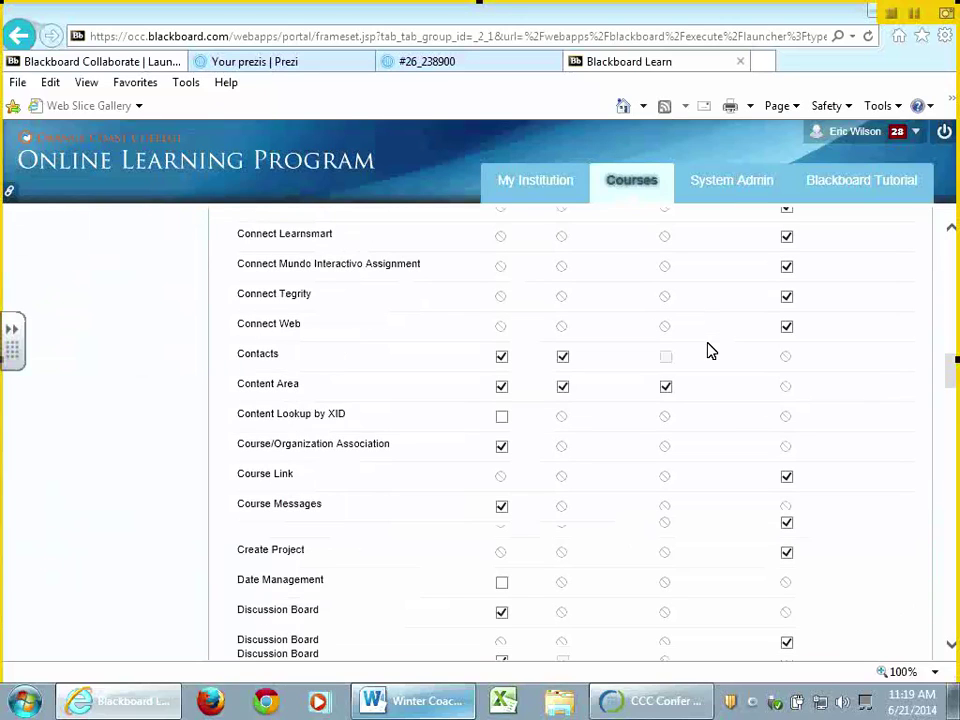
{"action": "left_click", "coordinate": [502, 390]}
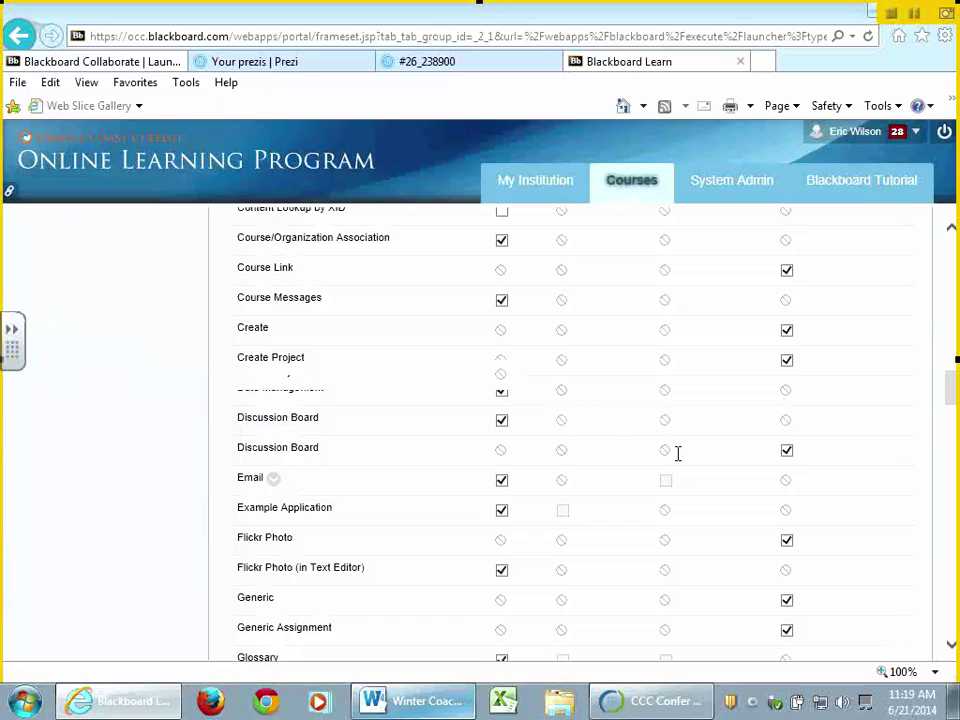
{"action": "scroll", "coordinate": [677, 453], "scroll_direction": "down", "scroll_amount": 10}
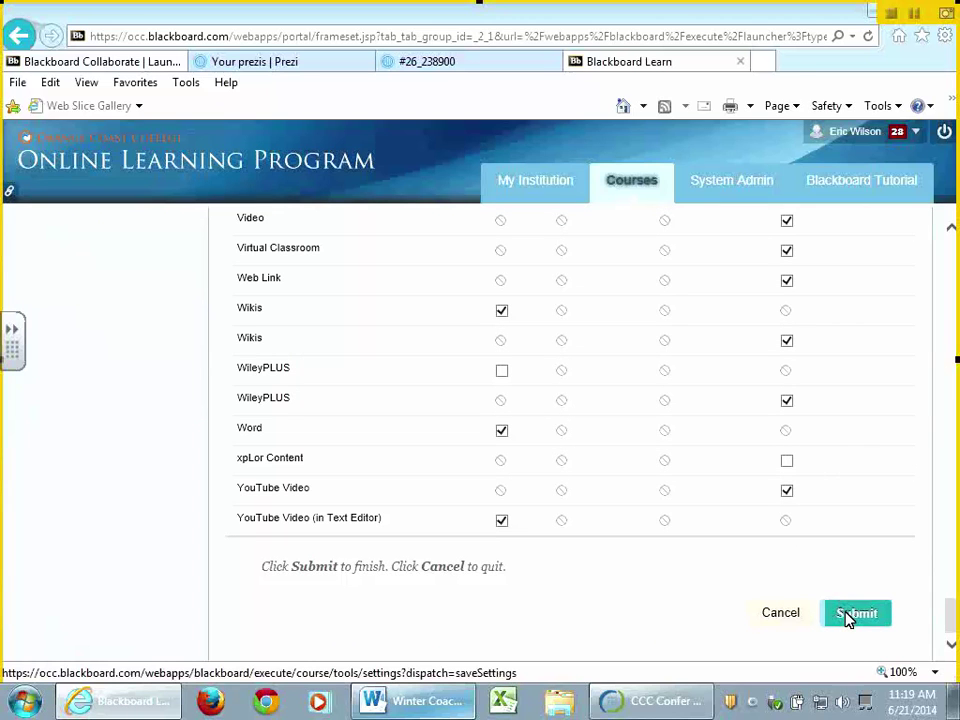
{"action": "left_click", "coordinate": [850, 614]}
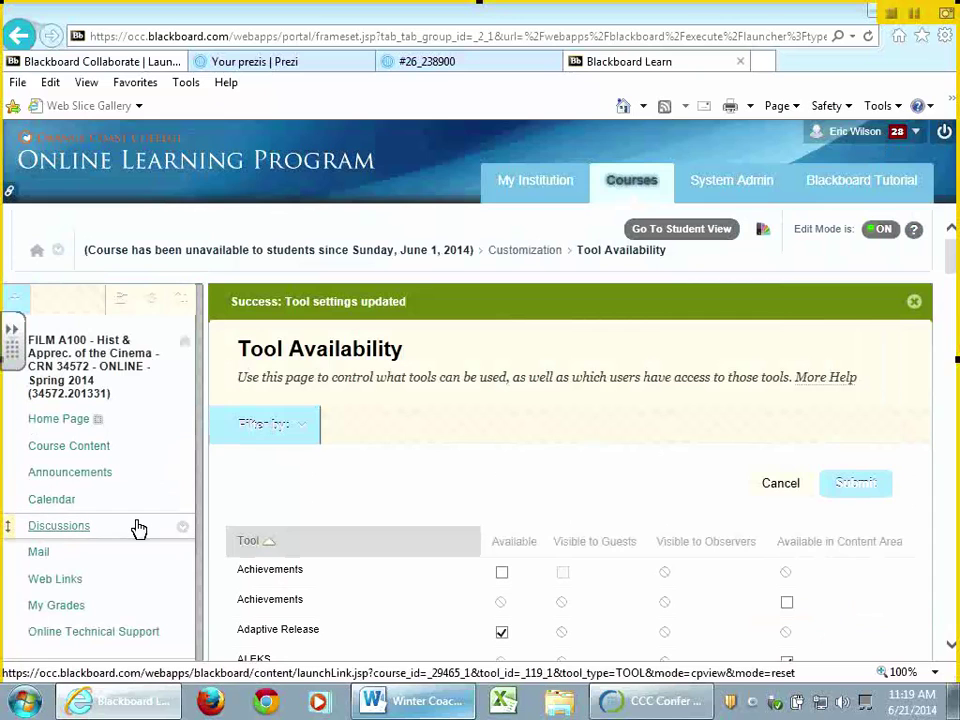
Open the Date Management page from the course tools.
{"action": "scroll", "coordinate": [125, 535], "scroll_direction": "down", "scroll_amount": 3}
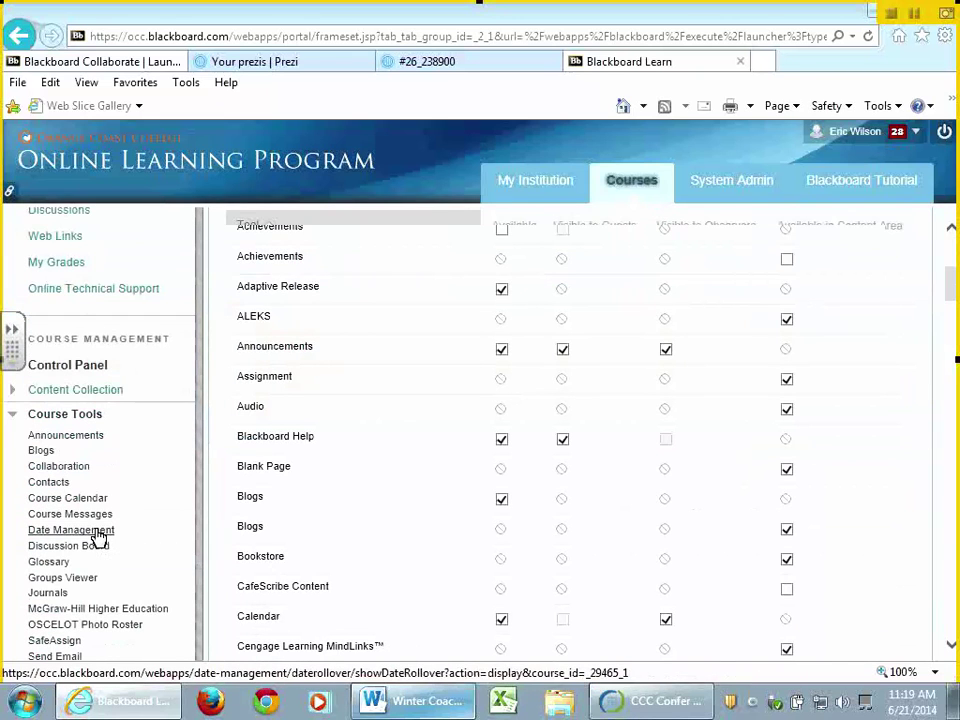
{"action": "scroll", "coordinate": [96, 532], "scroll_direction": "up", "scroll_amount": 1}
{"action": "left_click", "coordinate": [80, 534]}
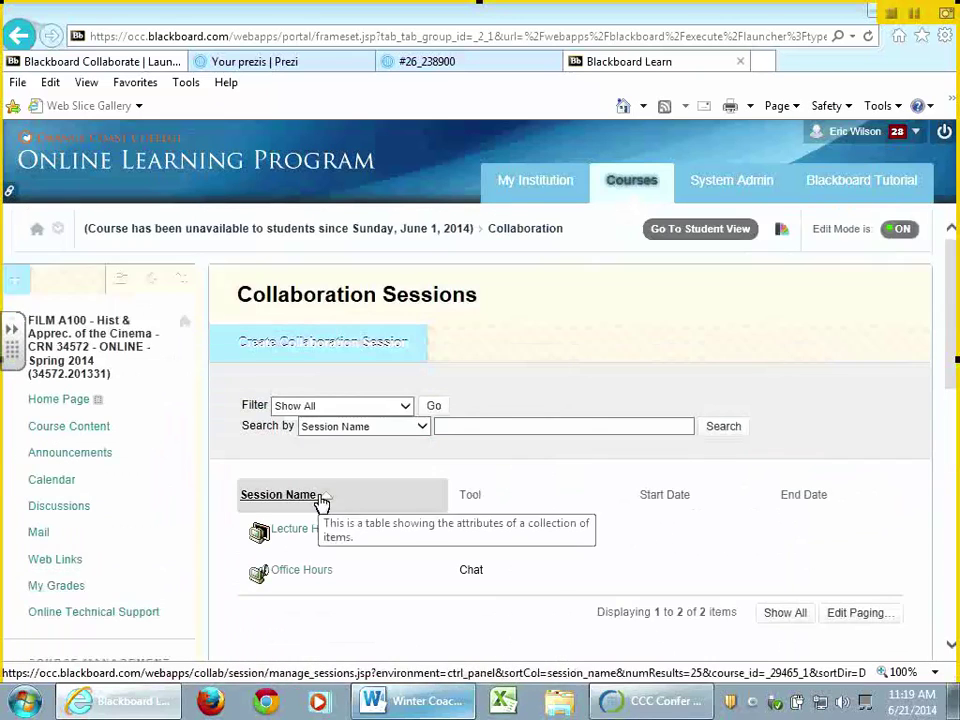
{"action": "scroll", "coordinate": [130, 518], "scroll_direction": "down", "scroll_amount": 3}
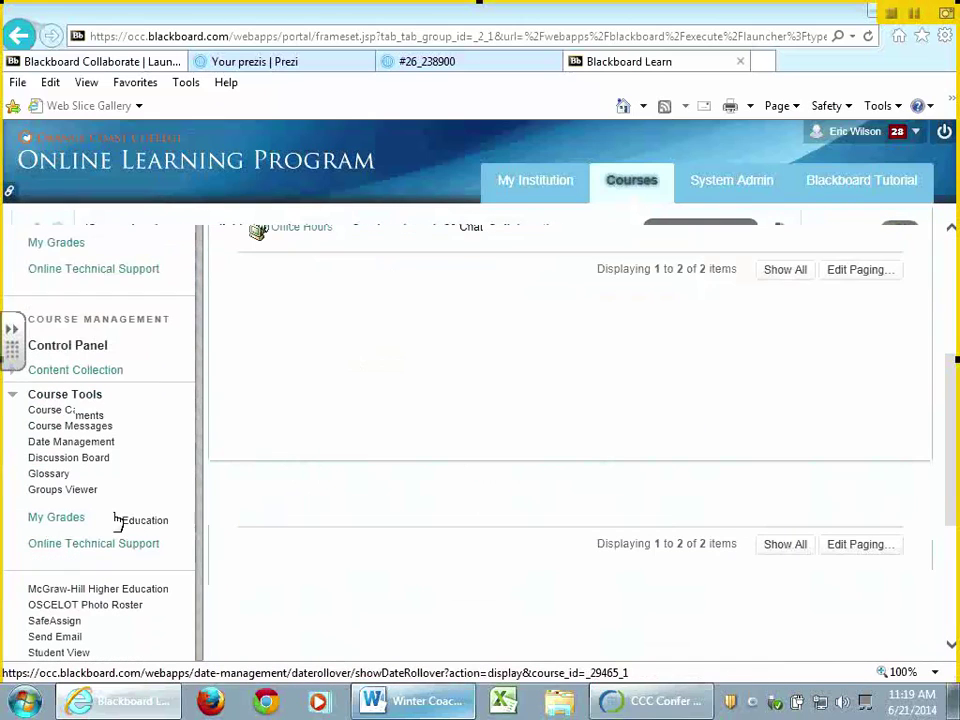
{"action": "left_click", "coordinate": [80, 447]}
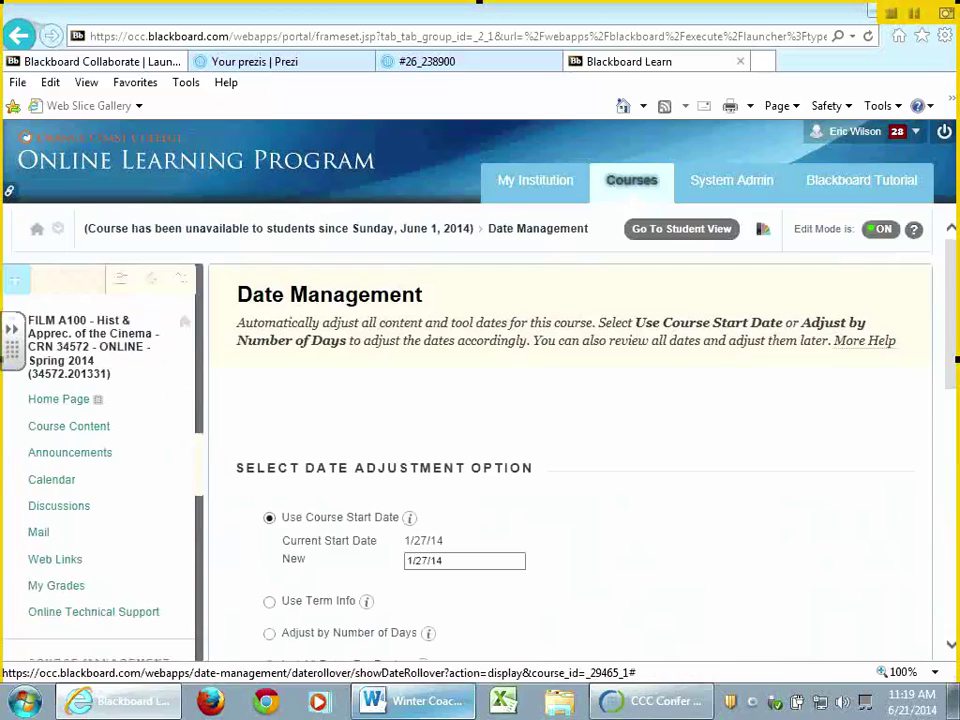
Choose to adjust the course dates by term info, with 201433 (1/5/15-5/31/15) as the new term.
{"action": "scroll", "coordinate": [624, 459], "scroll_direction": "down", "scroll_amount": 2}
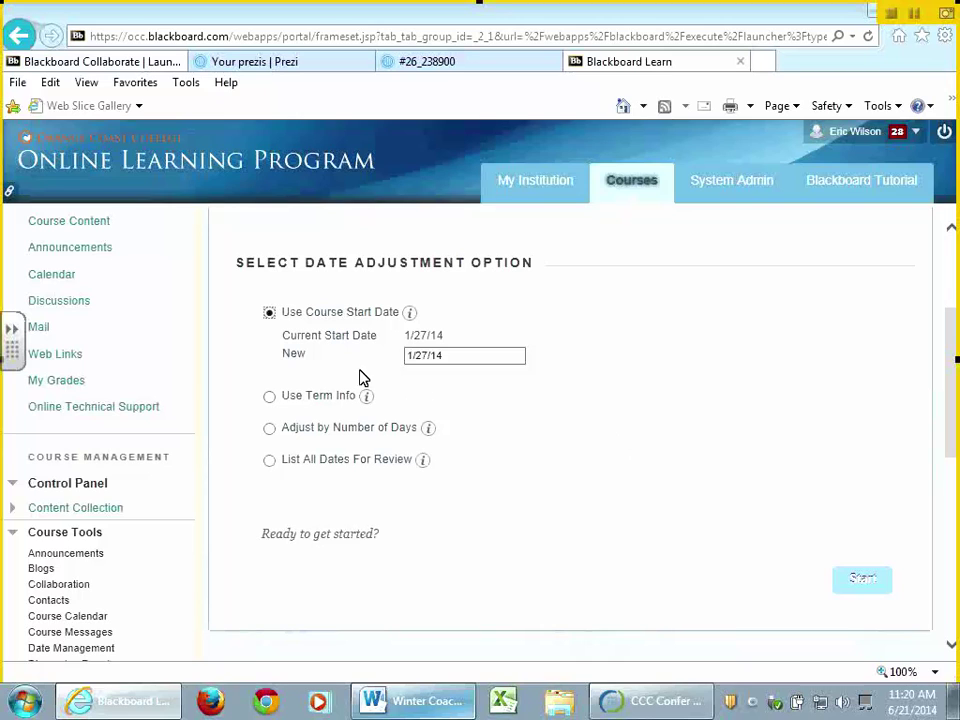
{"action": "left_click", "coordinate": [273, 403]}
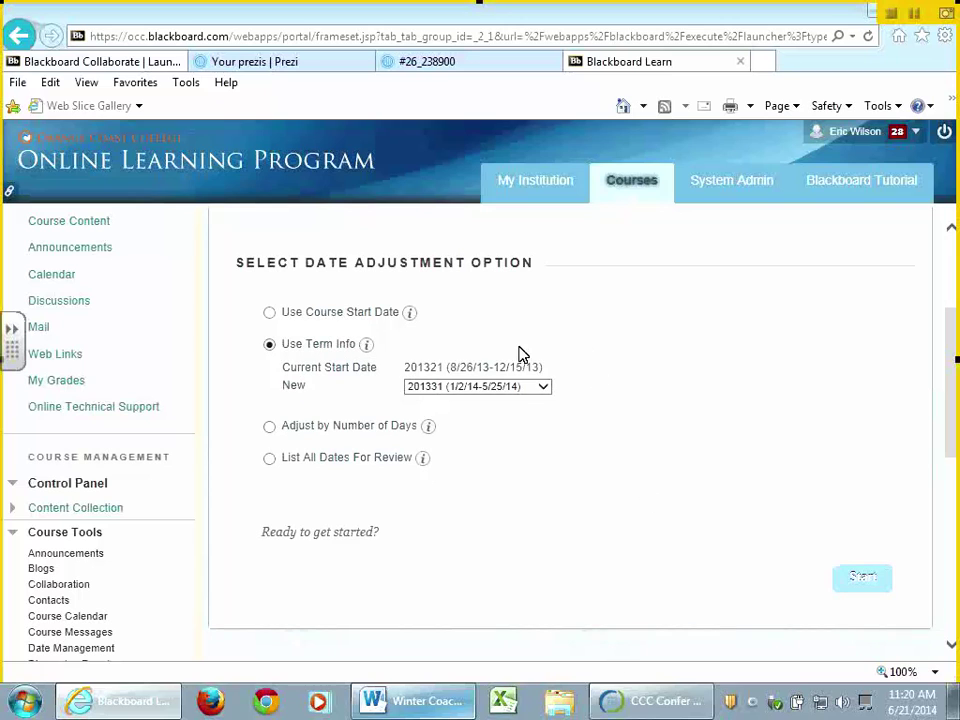
{"action": "left_click", "coordinate": [548, 389]}
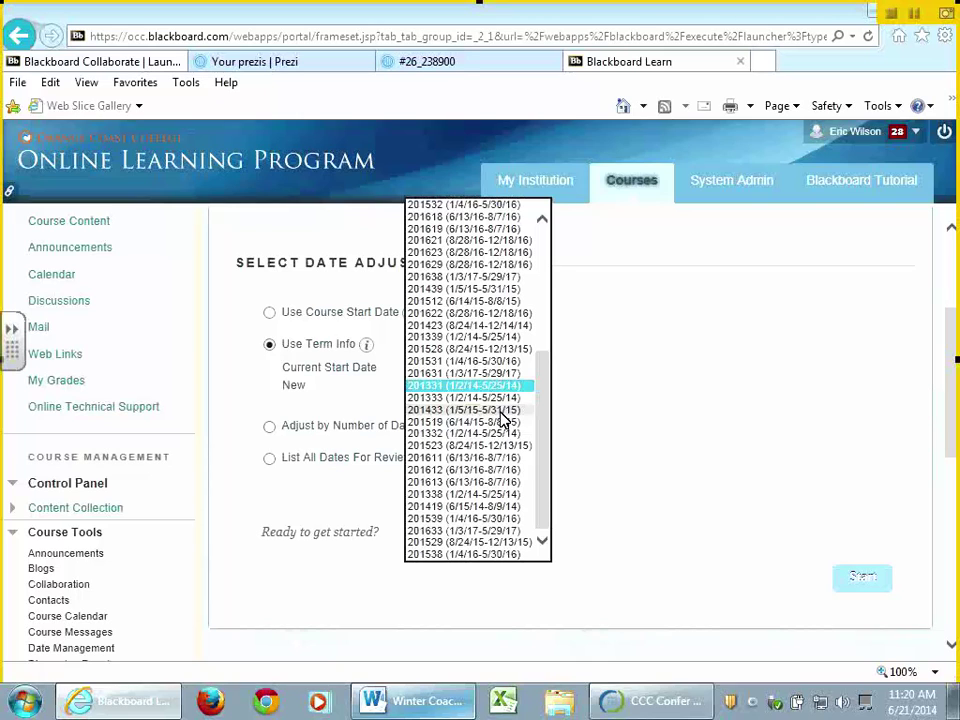
{"action": "left_click", "coordinate": [501, 411]}
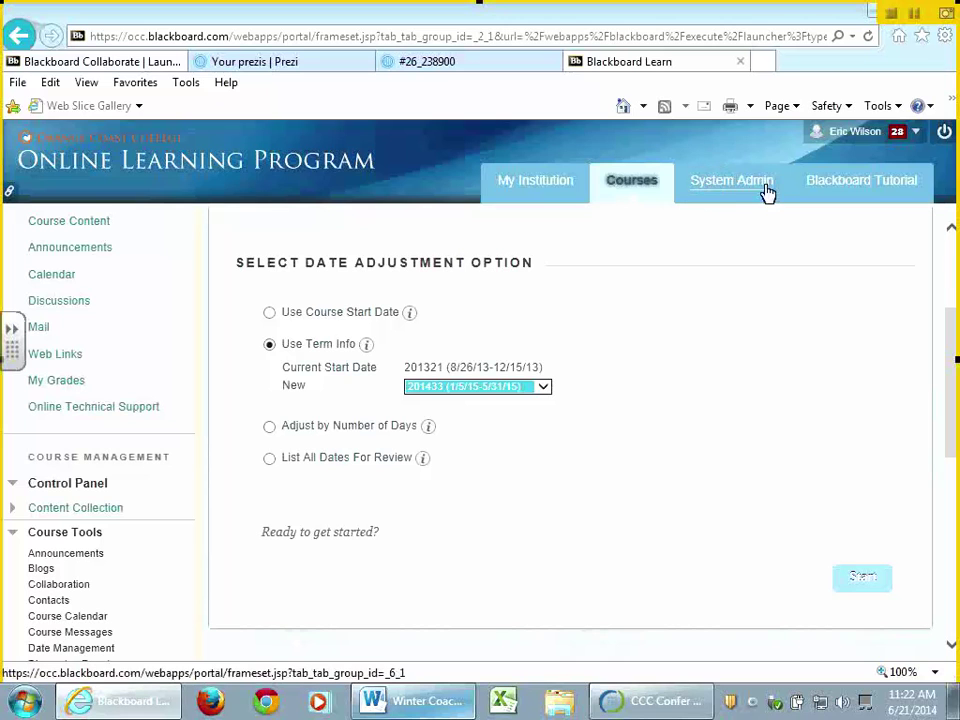
Start a new content item on the Blackboard Espresso course's OTC Fun page and expand its text editor to full screen.
{"action": "left_click", "coordinate": [640, 182]}
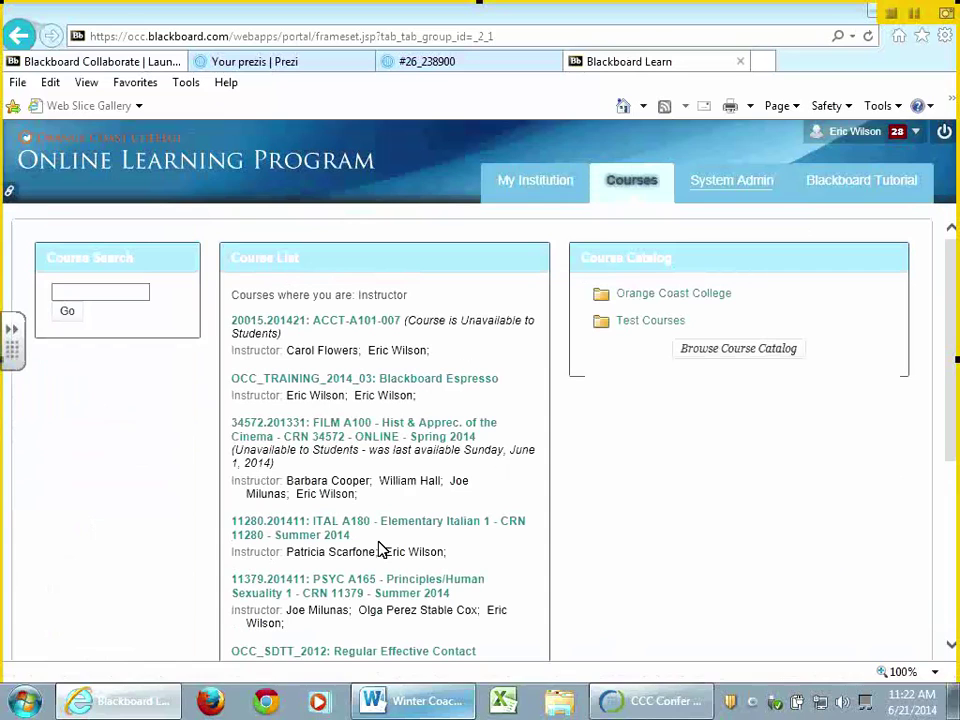
{"action": "left_click", "coordinate": [409, 388]}
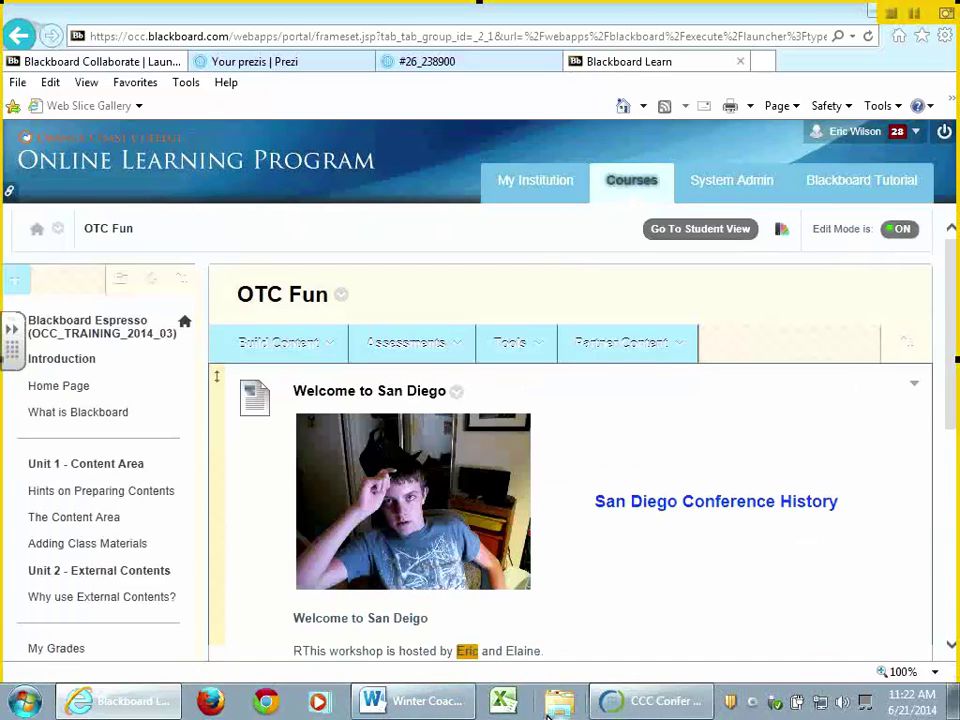
{"action": "left_click", "coordinate": [290, 352]}
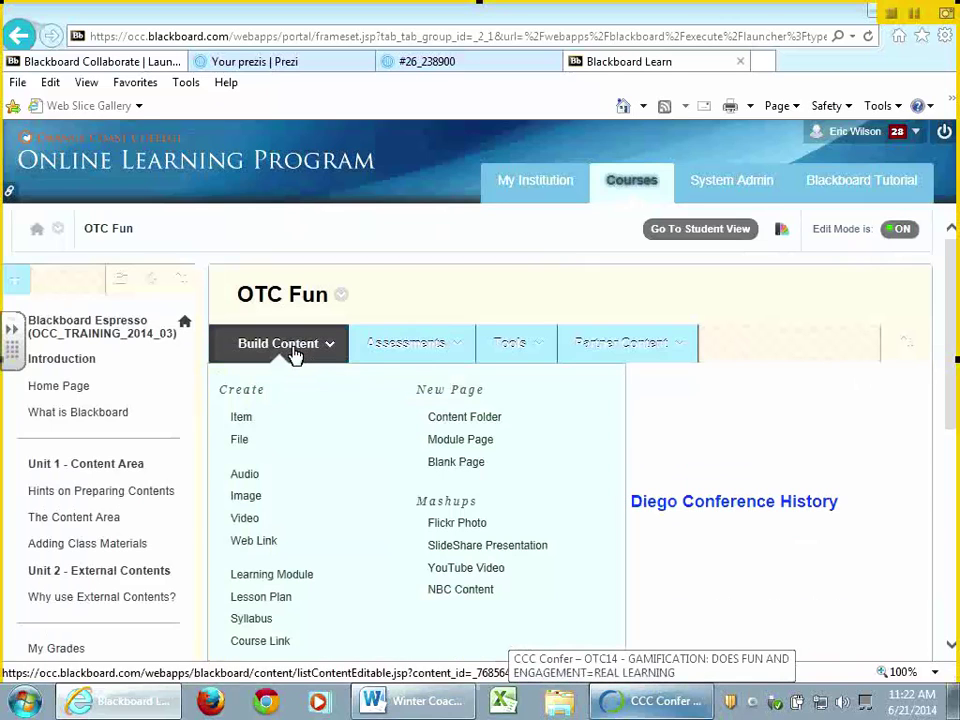
{"action": "left_click", "coordinate": [248, 419]}
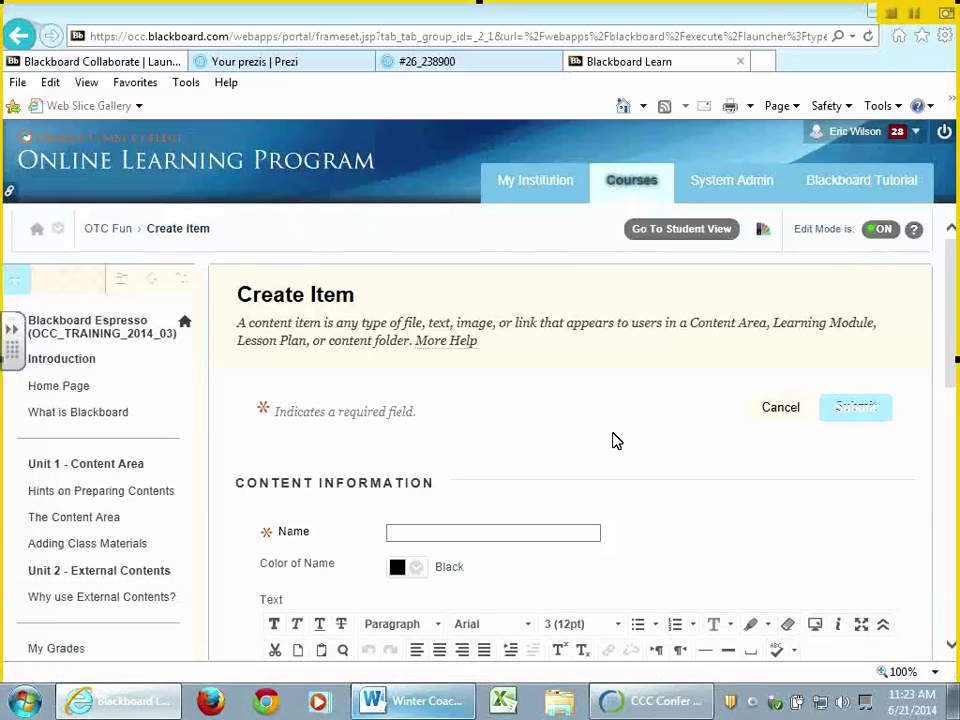
{"action": "scroll", "coordinate": [616, 441], "scroll_direction": "down", "scroll_amount": 3}
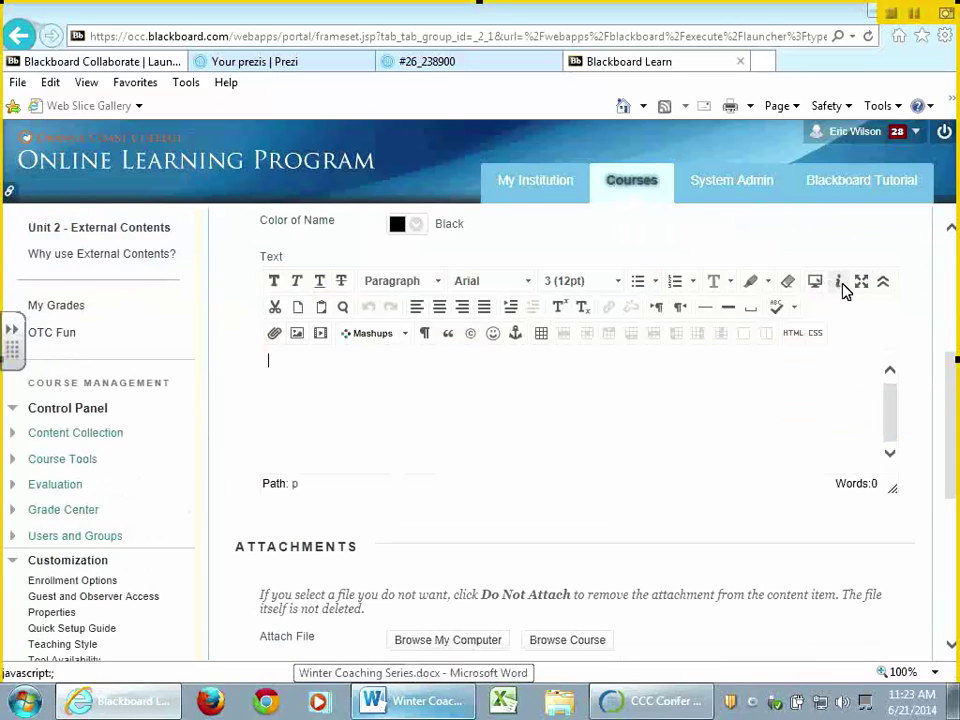
{"action": "left_click", "coordinate": [860, 283]}
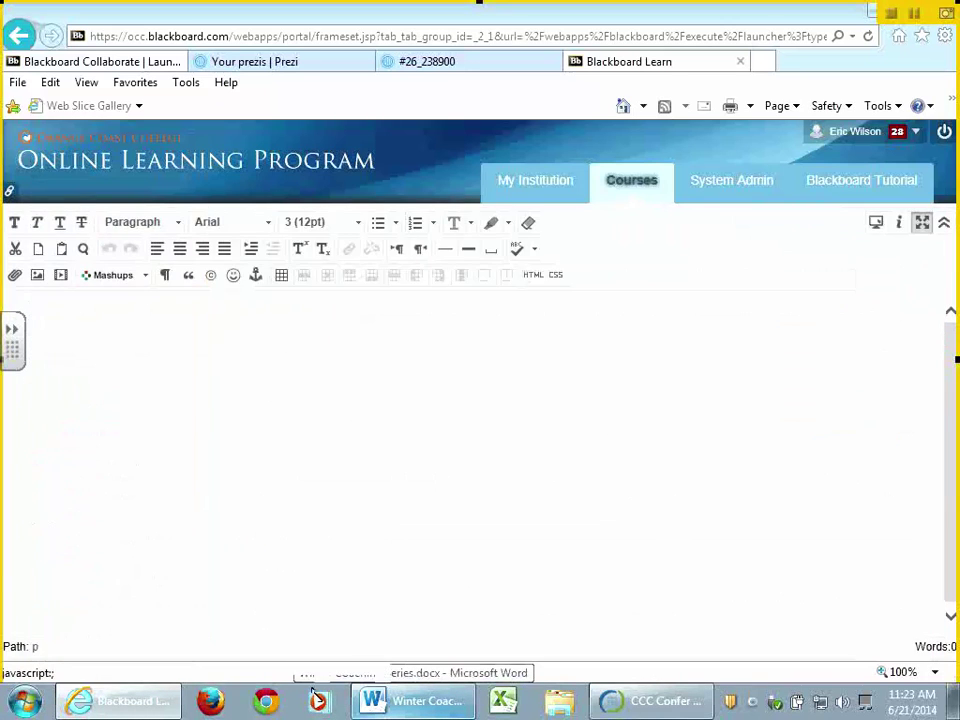
Switch to Winter Coaching Series.docx in Word and copy the text from the Touch The Keyboard Series heading through the Assessment and Surveys paragraph.
{"action": "left_click", "coordinate": [447, 706]}
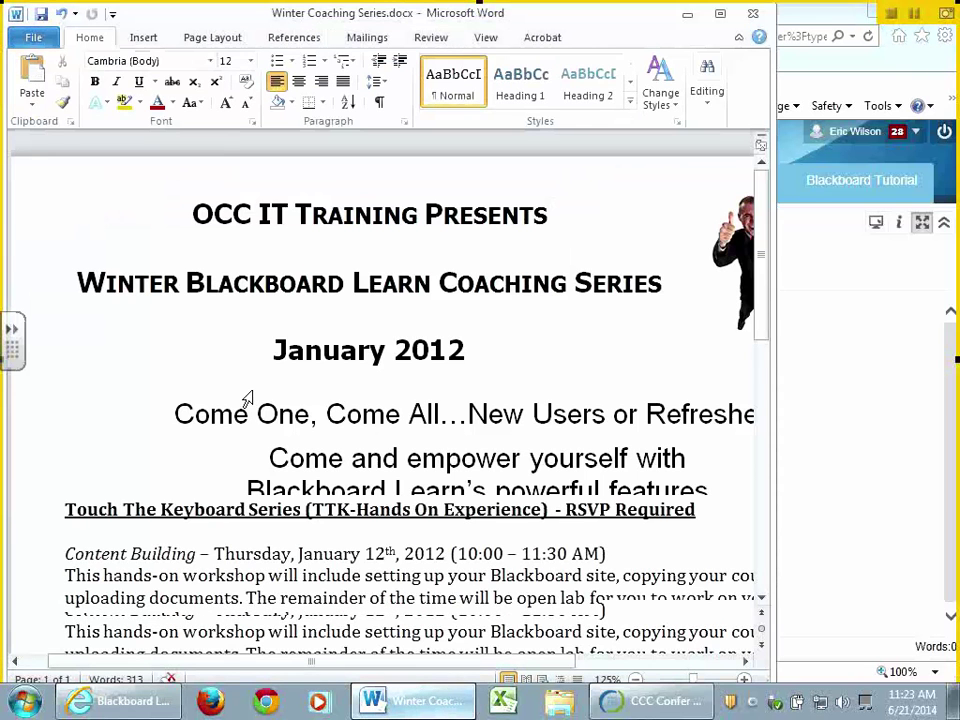
{"action": "scroll", "coordinate": [247, 398], "scroll_direction": "down", "scroll_amount": 2}
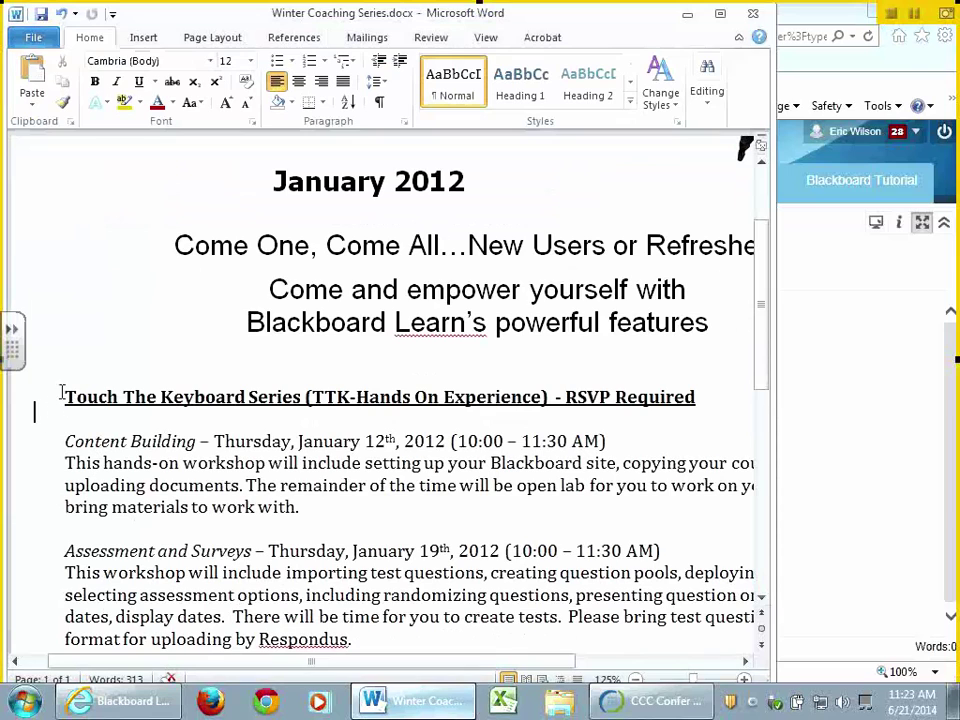
{"action": "left_click", "coordinate": [153, 430]}
{"action": "left_click_drag", "start_coordinate": [160, 392], "coordinate": [489, 663]}
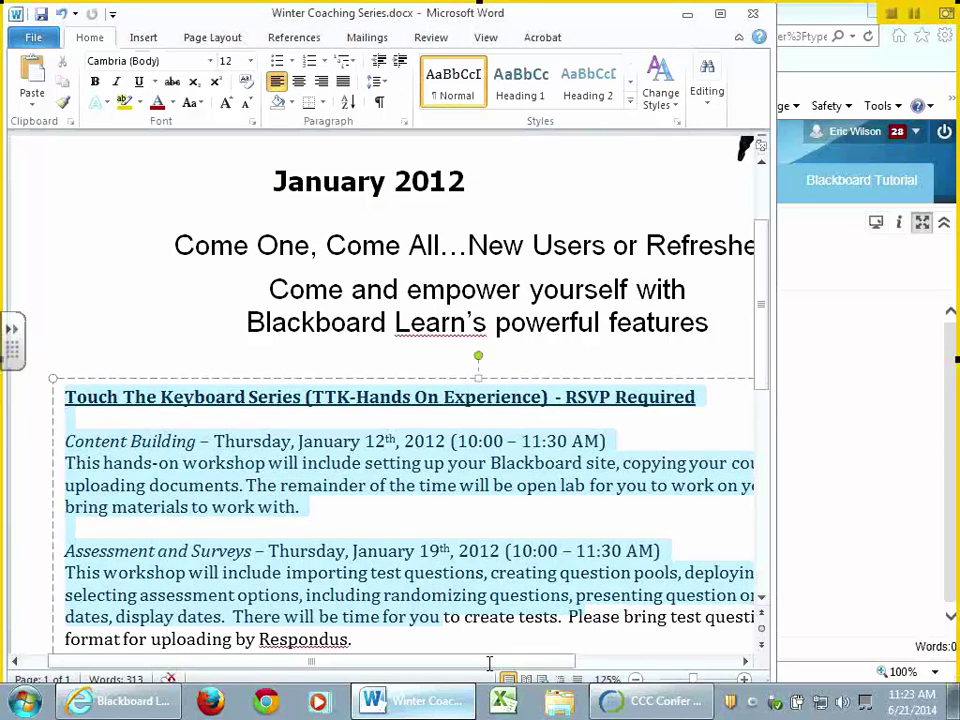
{"action": "scroll", "coordinate": [467, 519], "scroll_direction": "down", "scroll_amount": 2}
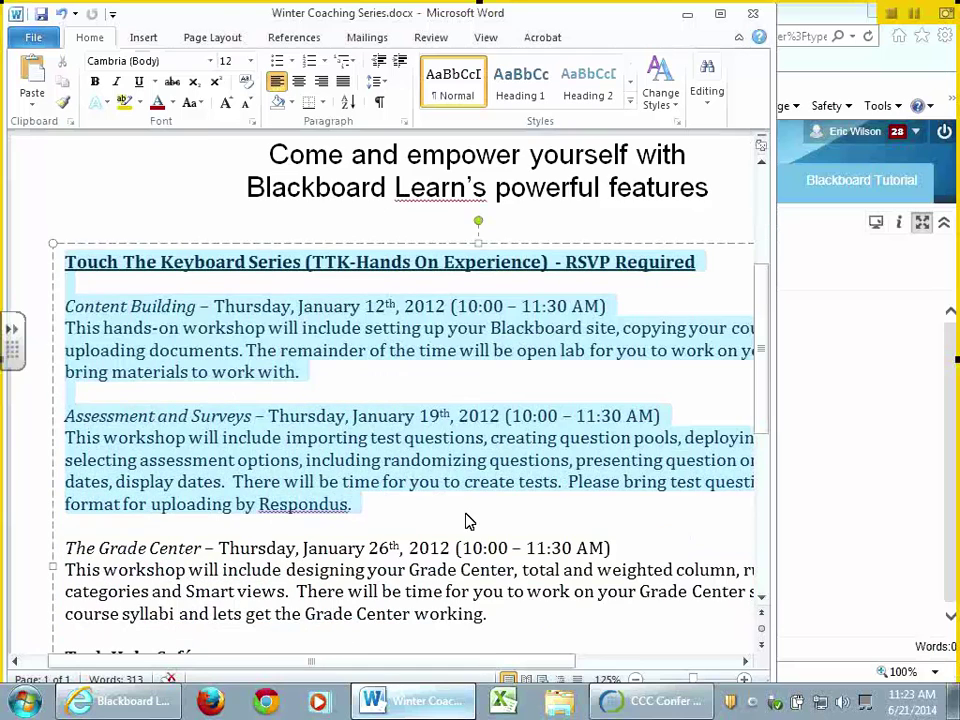
{"action": "right_click", "coordinate": [205, 452]}
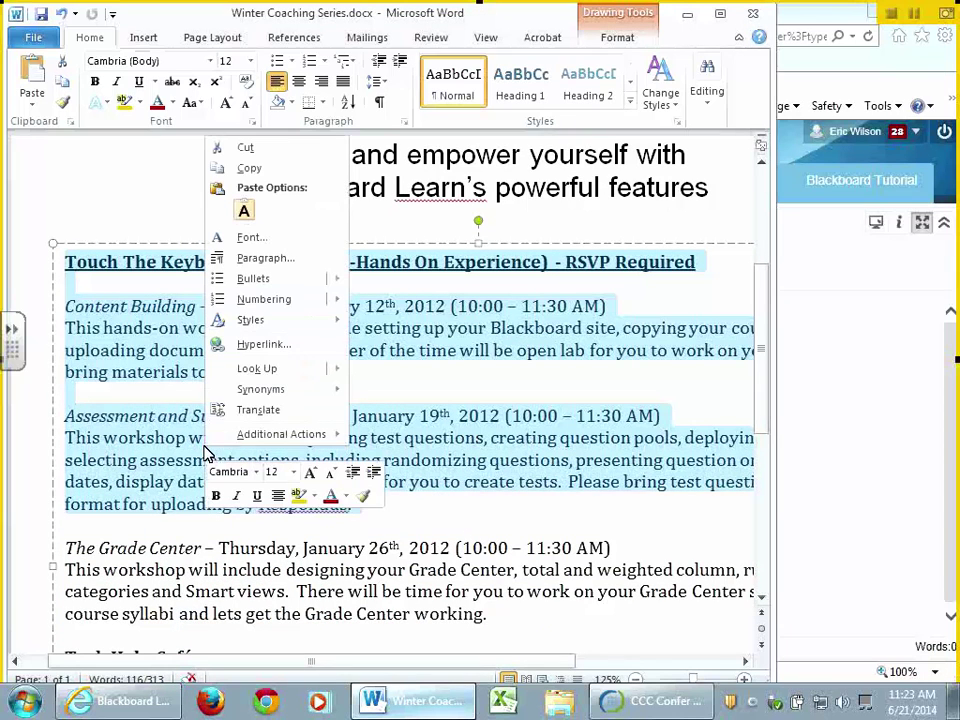
{"action": "left_click", "coordinate": [303, 170]}
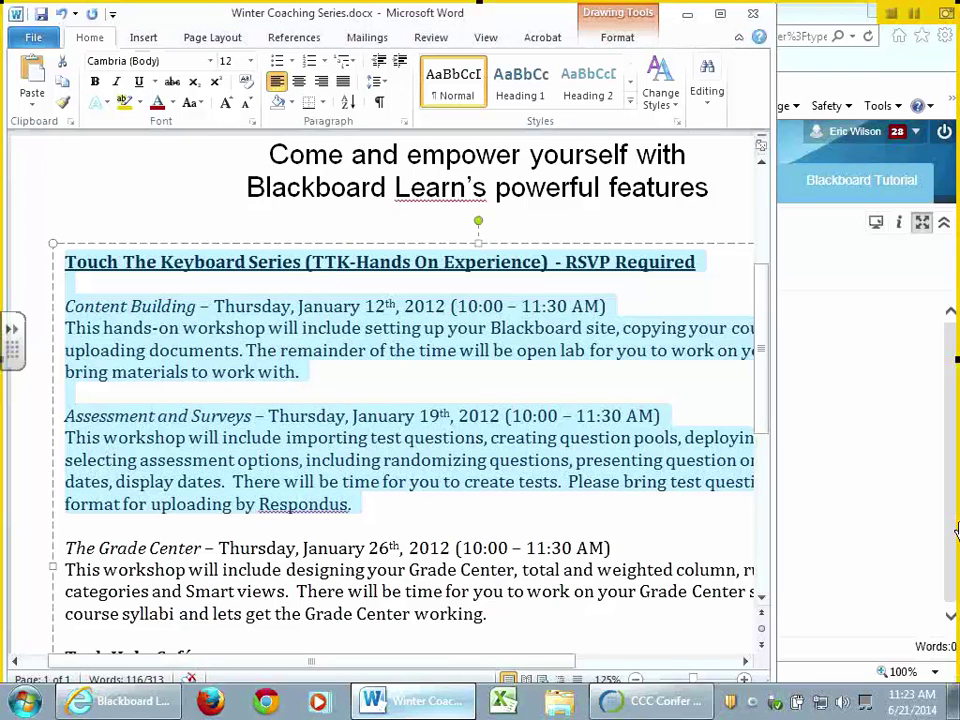
Return to the Blackboard content item and paste the copied Word text into its full-screen text editor.
{"action": "left_click", "coordinate": [826, 442]}
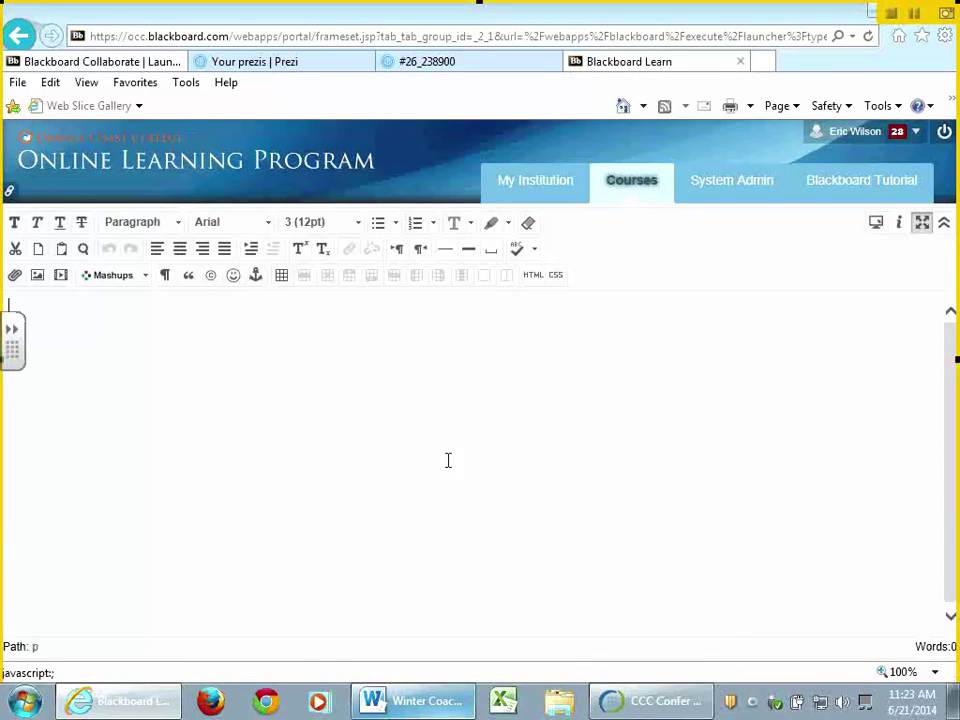
{"action": "key", "text": "ctrl+v"}
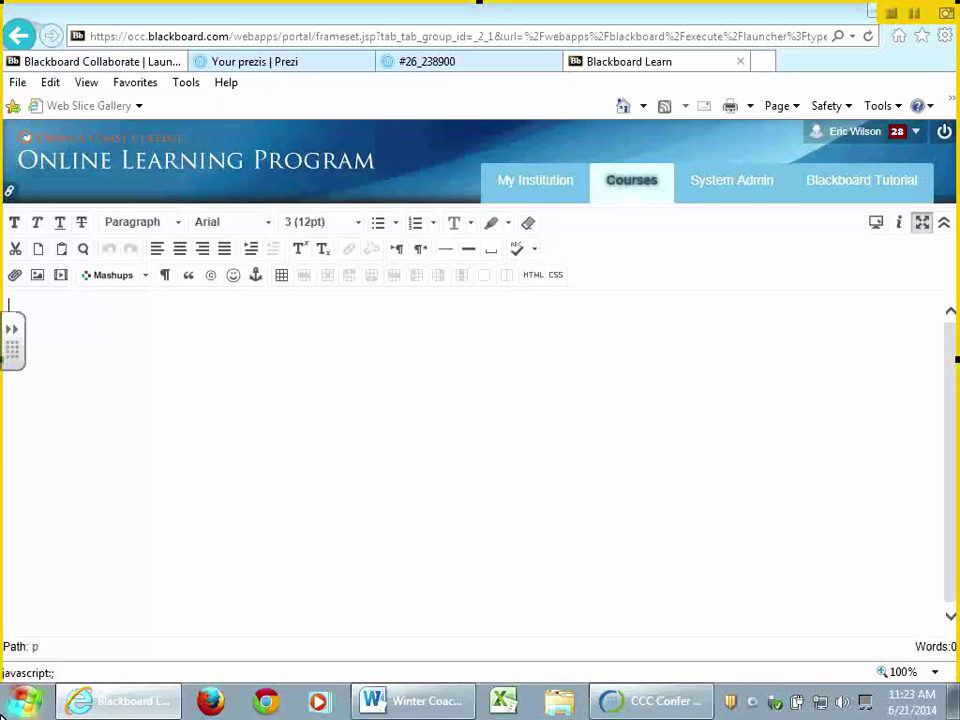
{"action": "key", "text": "ctrl+v"}
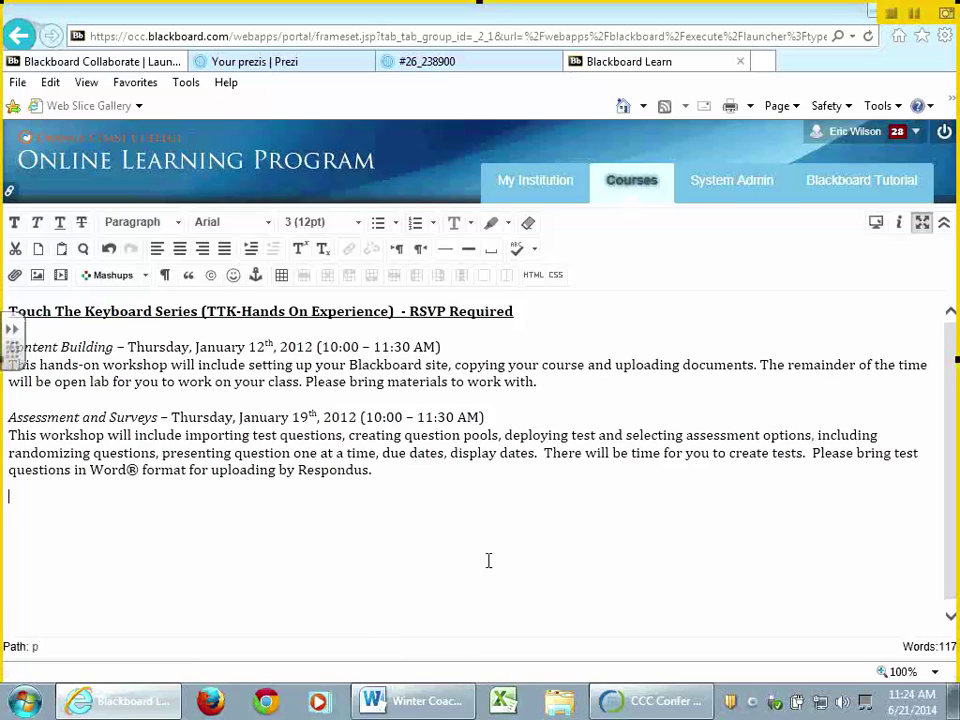
Switch to Word, save the document as the plain text file Winter Coaching Series.txt with Windows (Default) encoding, and close it.
{"action": "mouse_move", "coordinate": [411, 703]}
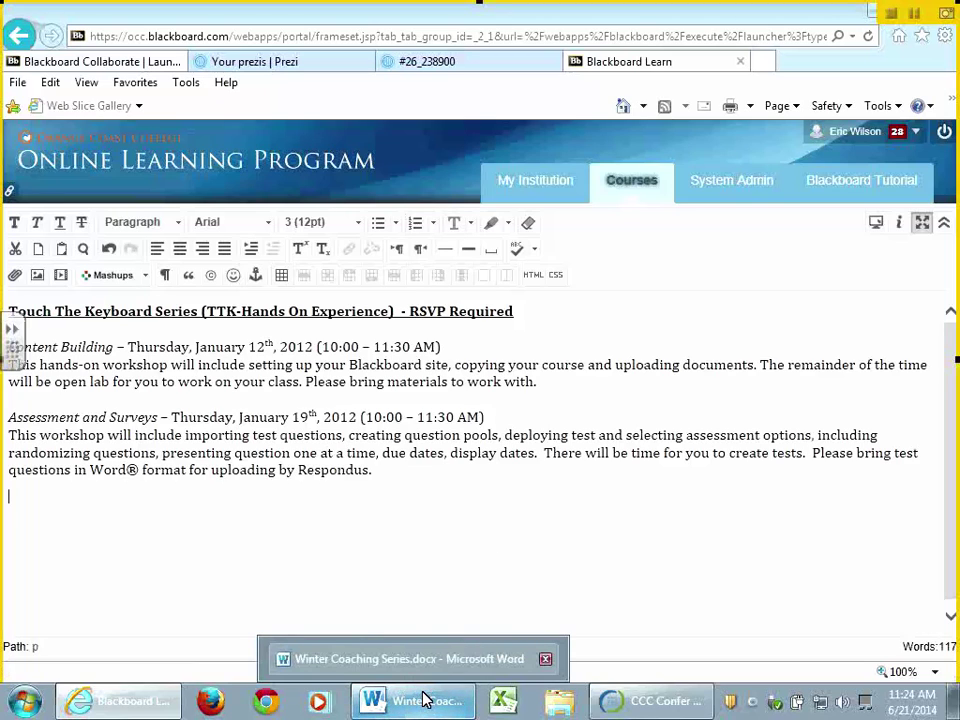
{"action": "left_click", "coordinate": [425, 702]}
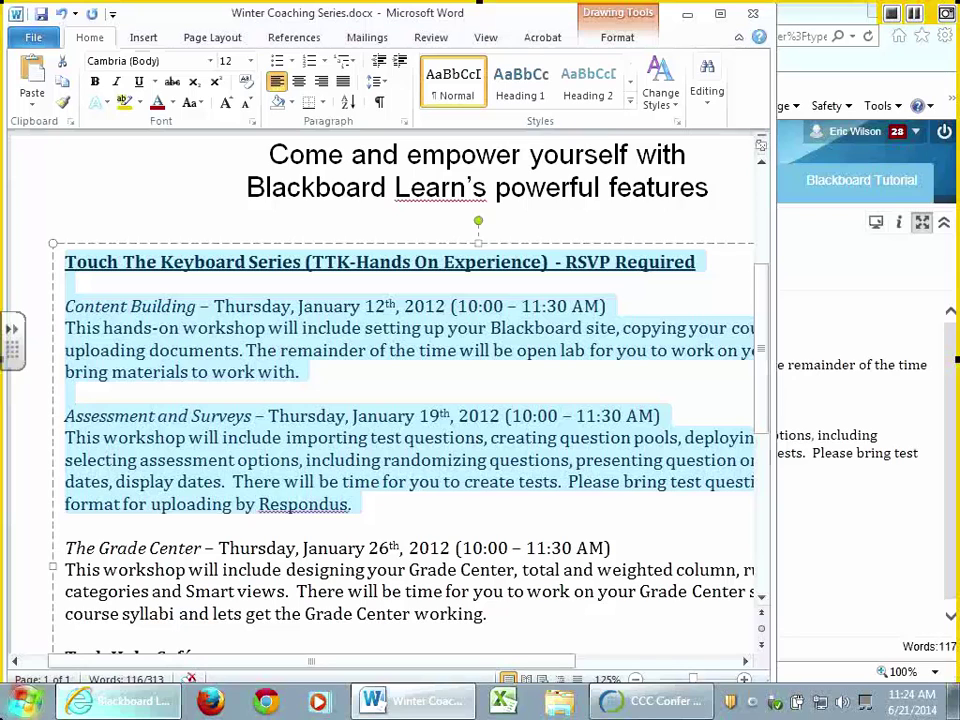
{"action": "left_click", "coordinate": [37, 37]}
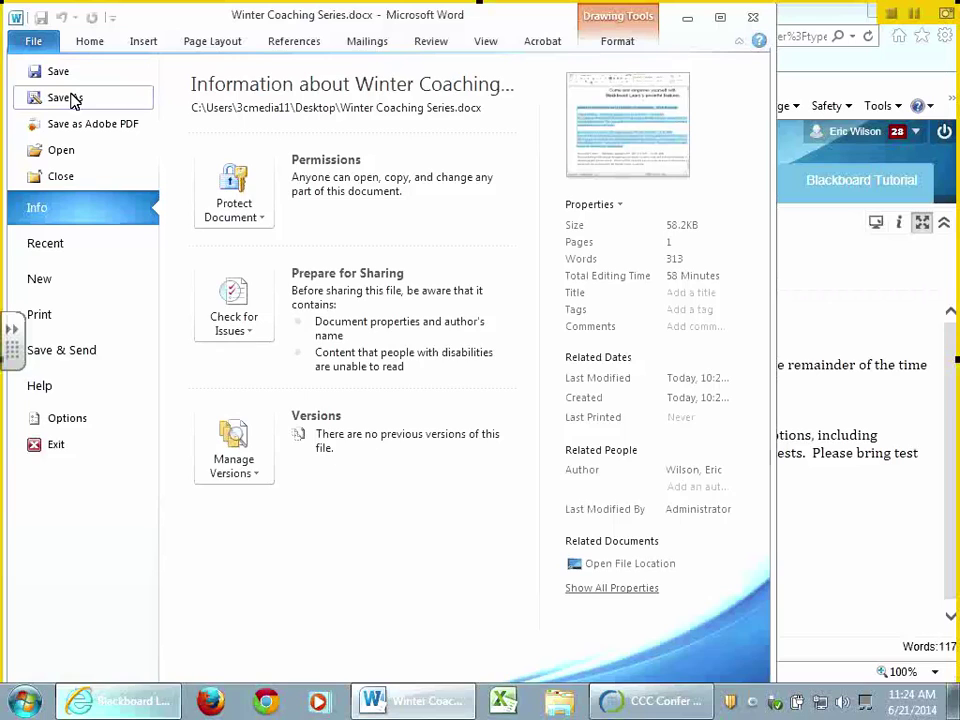
{"action": "left_click", "coordinate": [75, 99]}
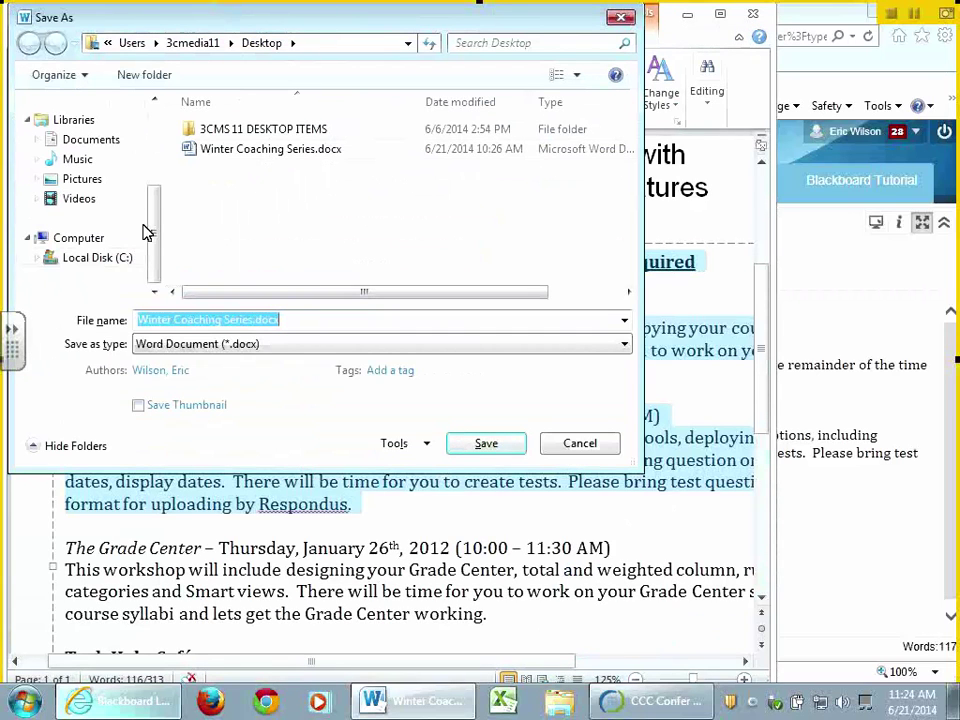
{"action": "left_click", "coordinate": [157, 354]}
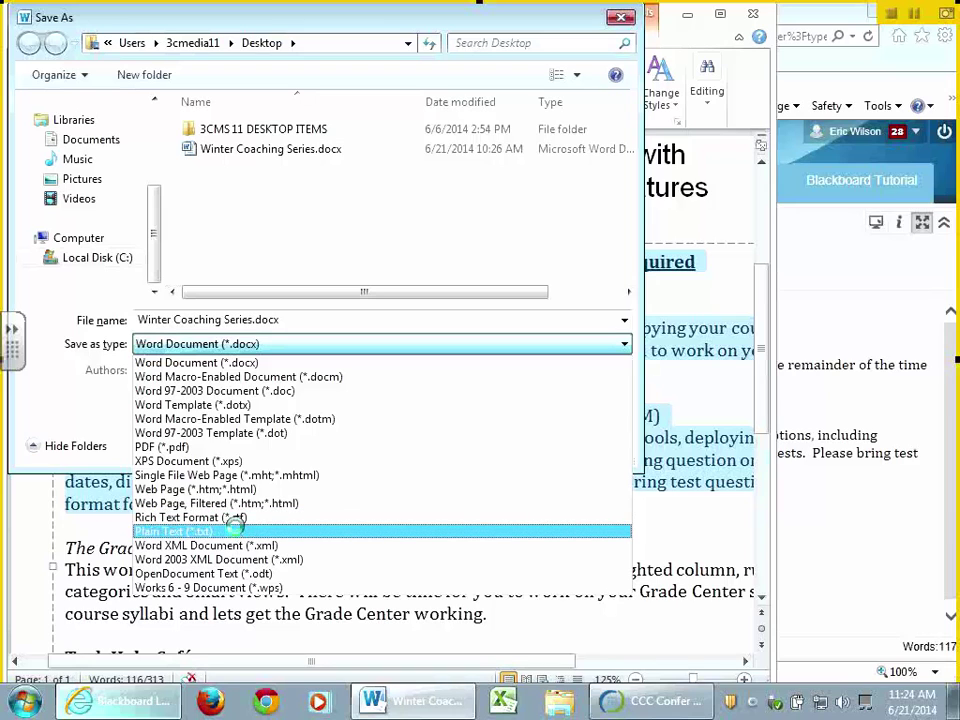
{"action": "left_click", "coordinate": [237, 532]}
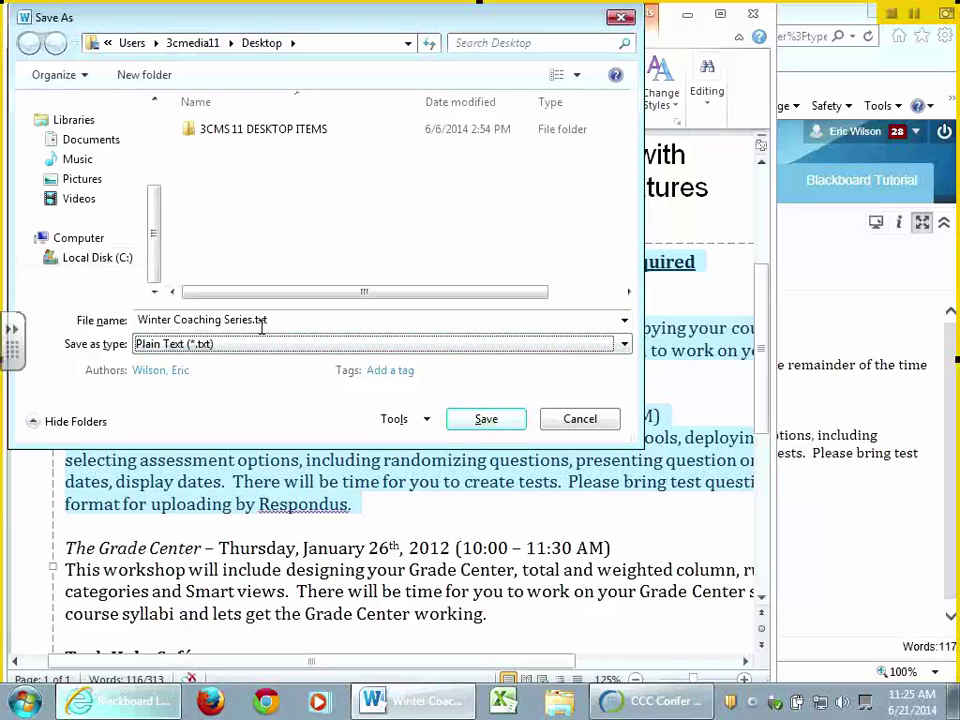
{"action": "left_click", "coordinate": [487, 419]}
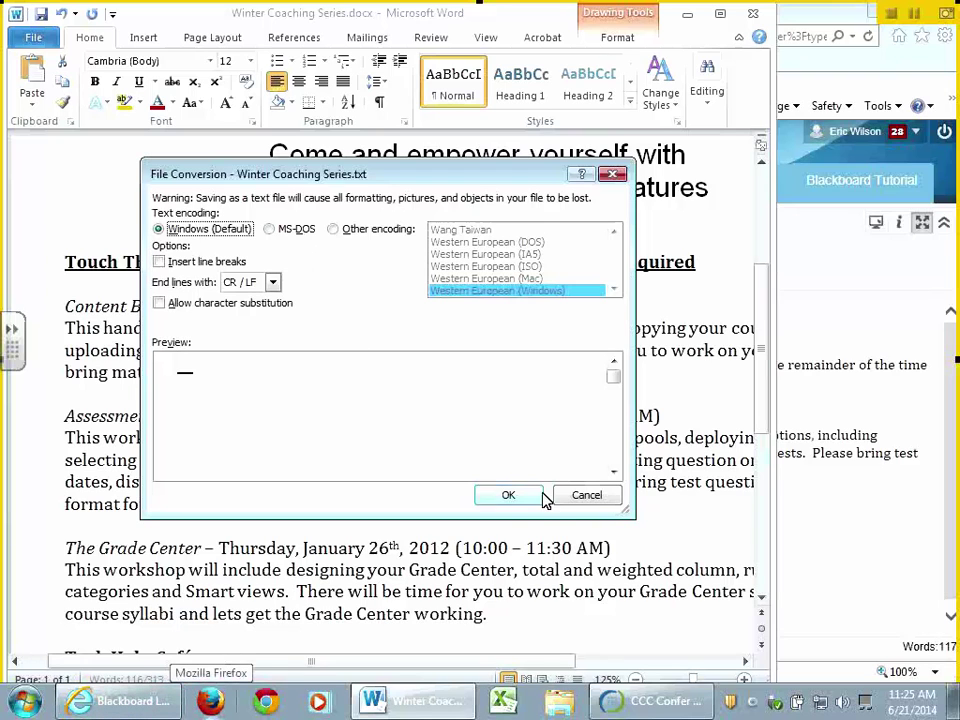
{"action": "left_click", "coordinate": [507, 496]}
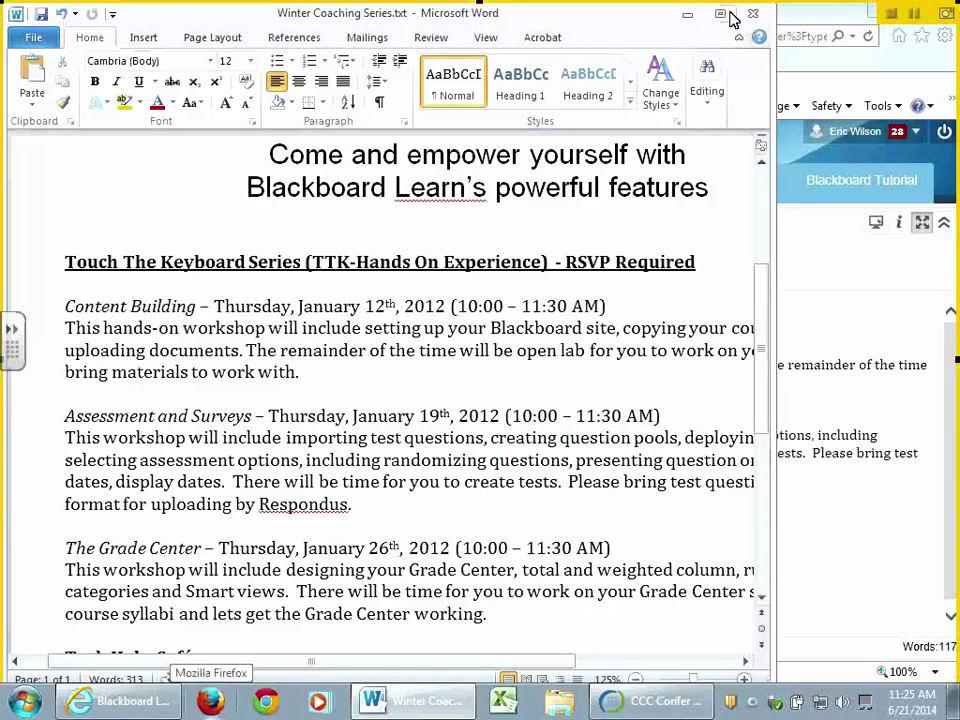
{"action": "left_click", "coordinate": [753, 14]}
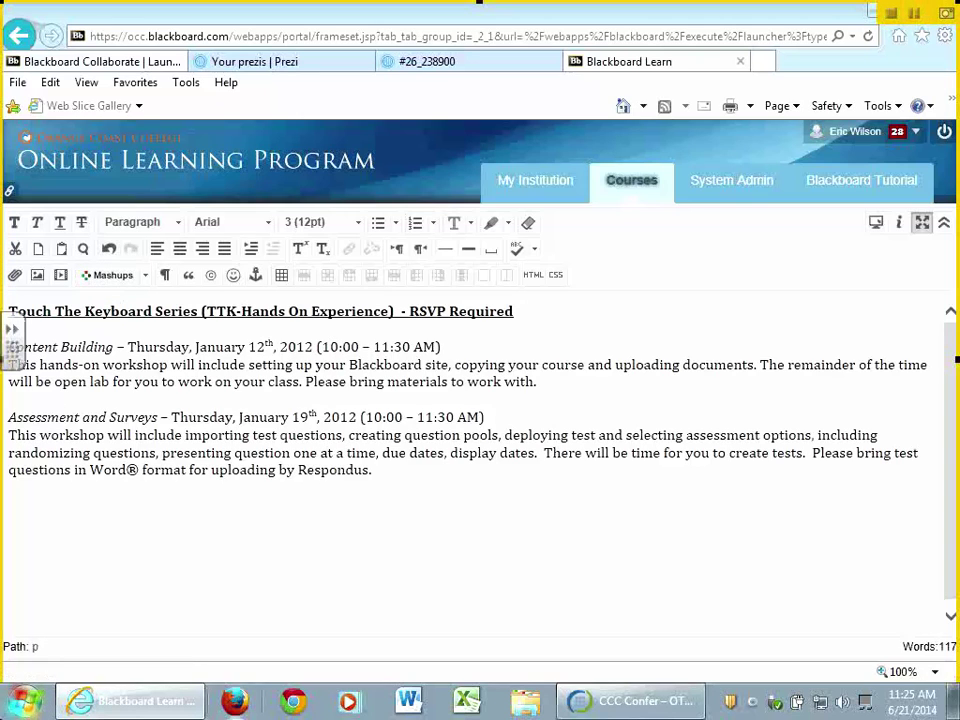
Search the computer's programs for "note" and launch Notepad.
{"action": "left_click", "coordinate": [26, 703]}
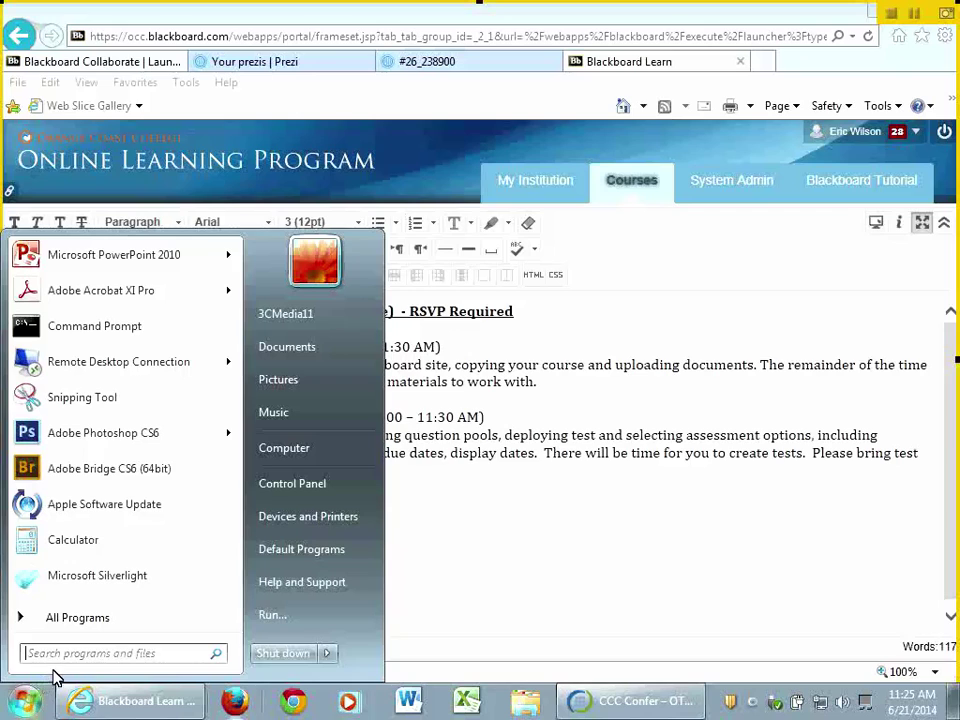
{"action": "left_click", "coordinate": [103, 618]}
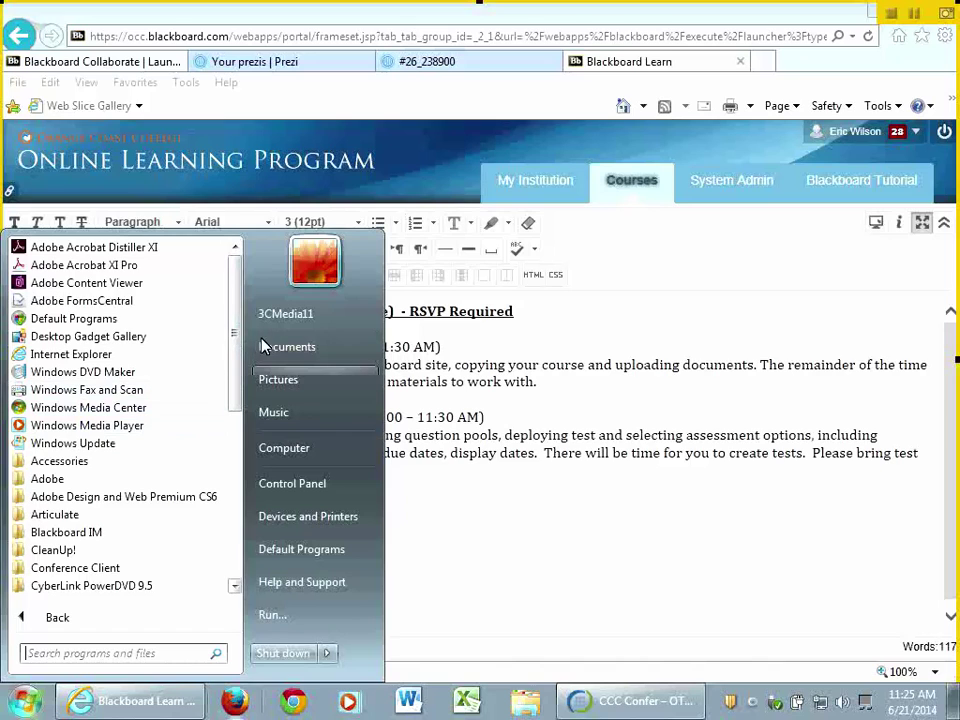
{"action": "left_click_drag", "start_coordinate": [236, 358], "coordinate": [204, 279]}
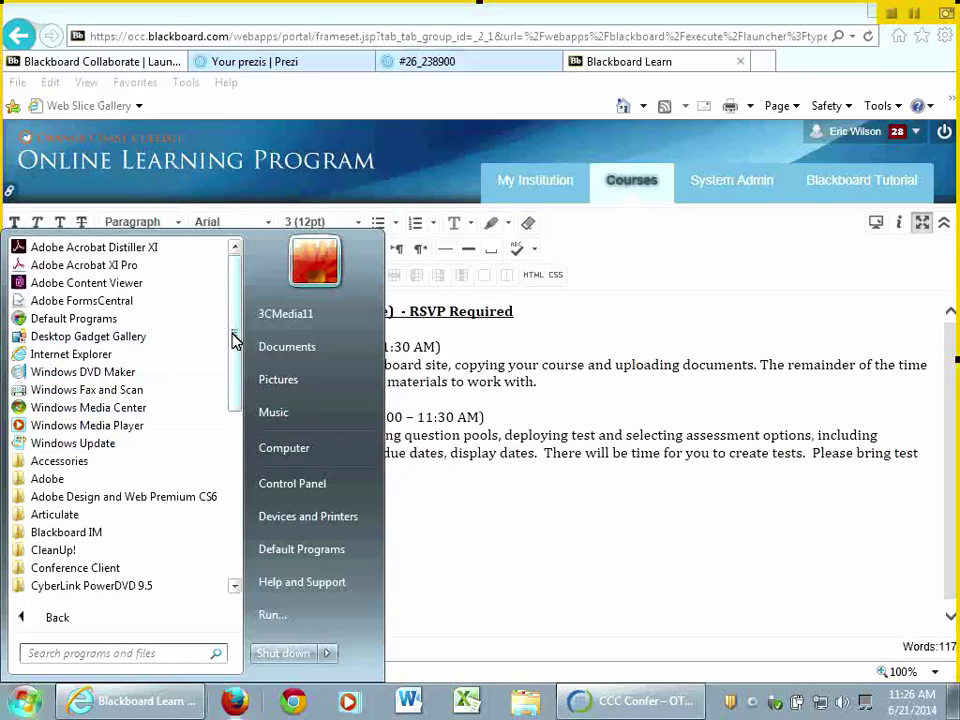
{"action": "left_click_drag", "start_coordinate": [241, 327], "coordinate": [236, 540]}
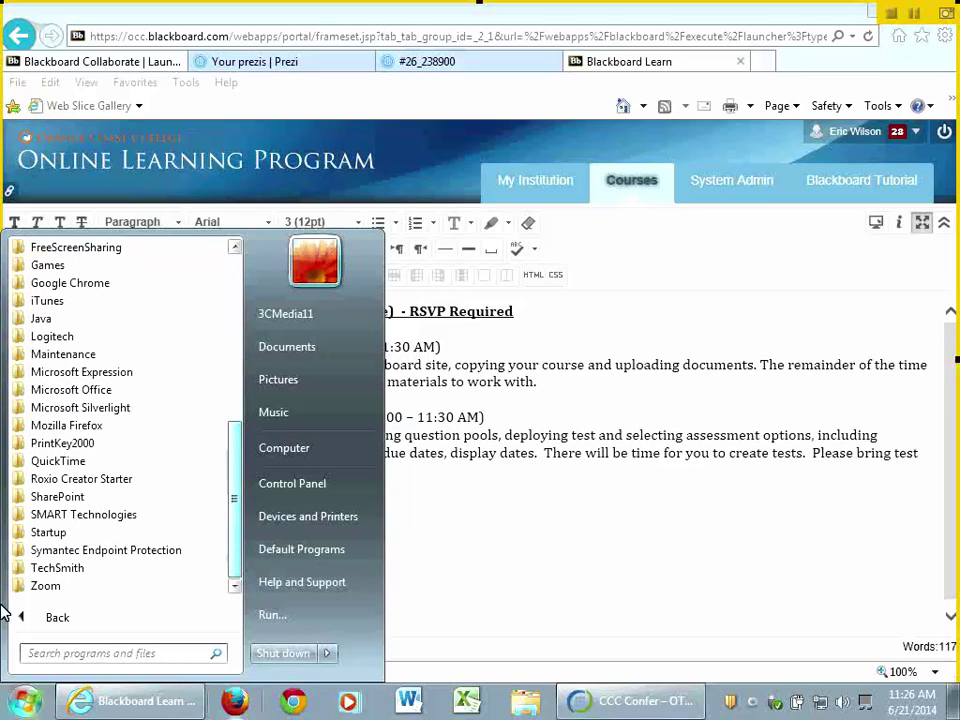
{"action": "left_click", "coordinate": [62, 651]}
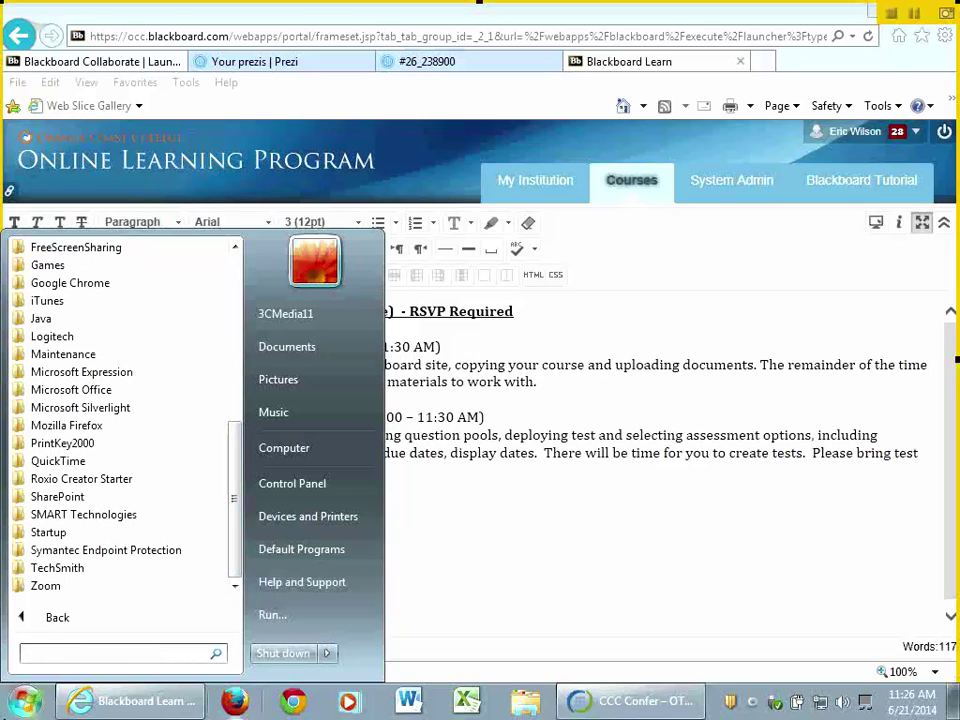
{"action": "type", "text": "text"}
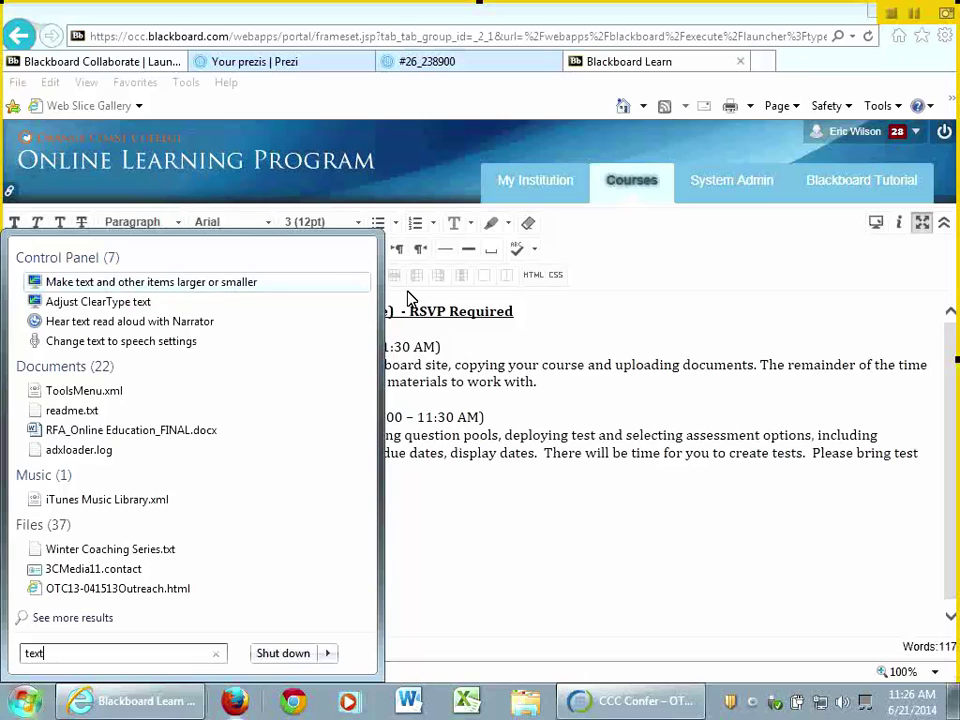
{"action": "key", "text": "BackSpace"}
{"action": "key", "text": "BackSpace"}
{"action": "key", "text": "BackSpace"}
{"action": "key", "text": "BackSpace"}
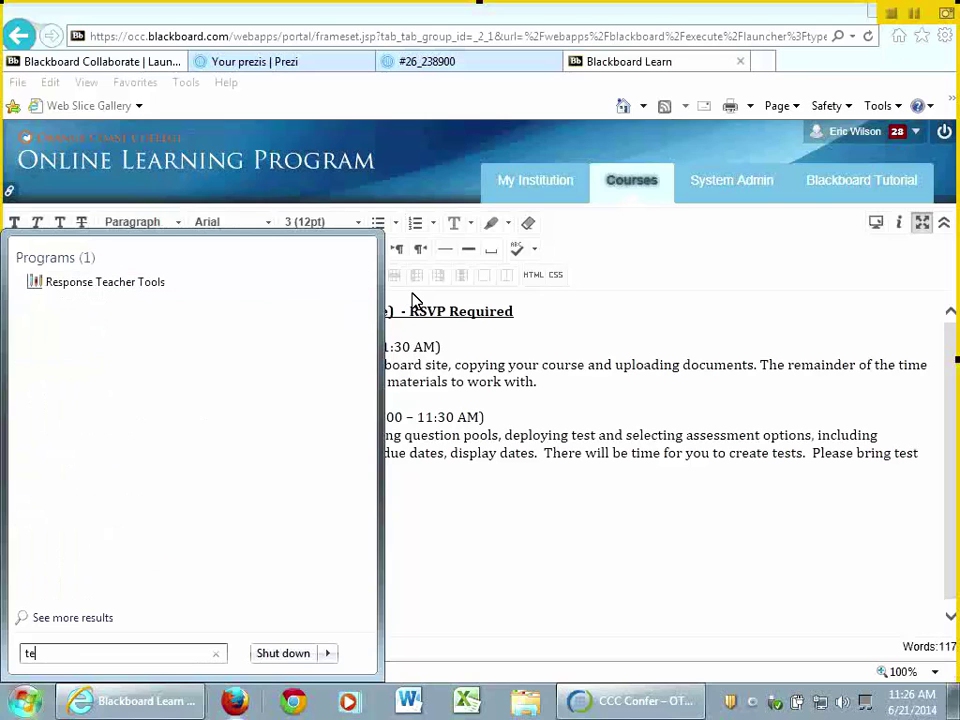
{"action": "type", "text": "note"}
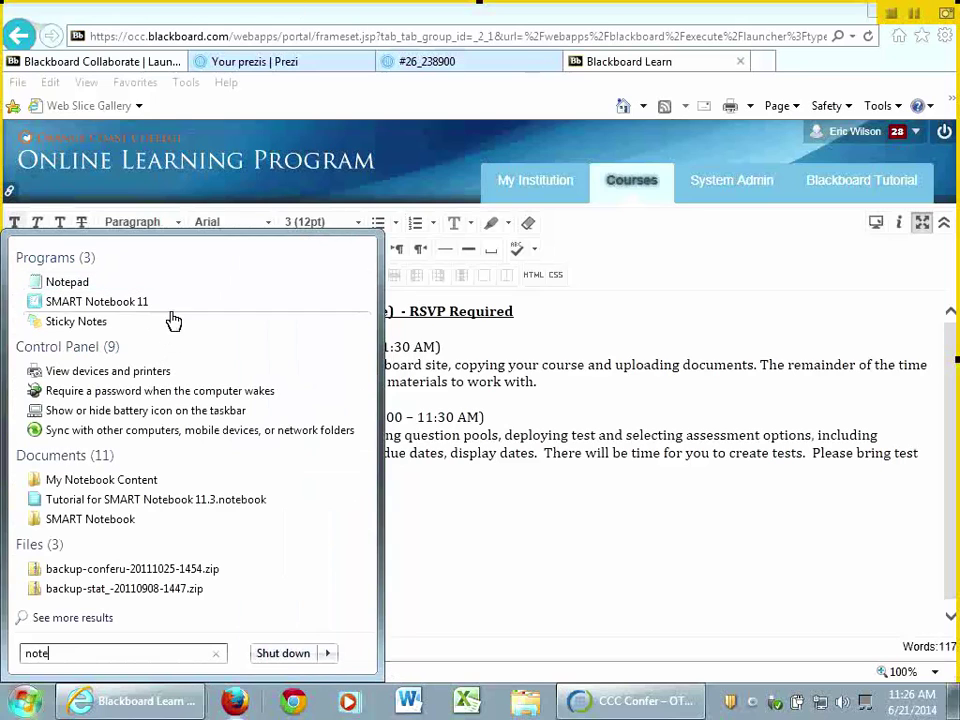
{"action": "left_click", "coordinate": [60, 282]}
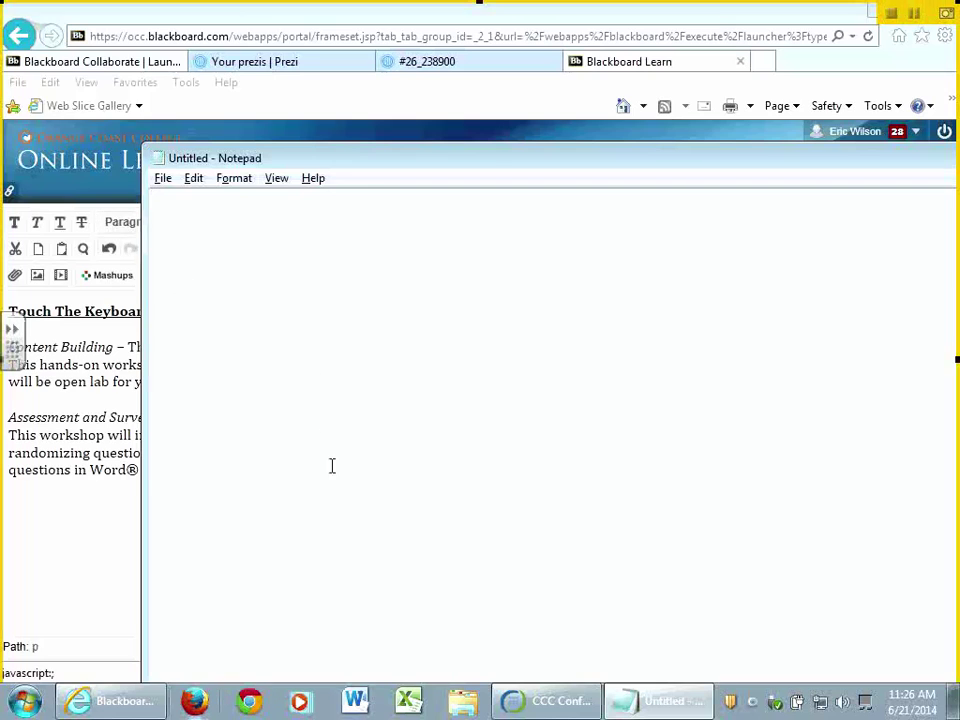
Open Winter Coaching Series.txt from the Desktop in Notepad.
{"action": "left_click", "coordinate": [164, 180]}
{"action": "left_click", "coordinate": [150, 220]}
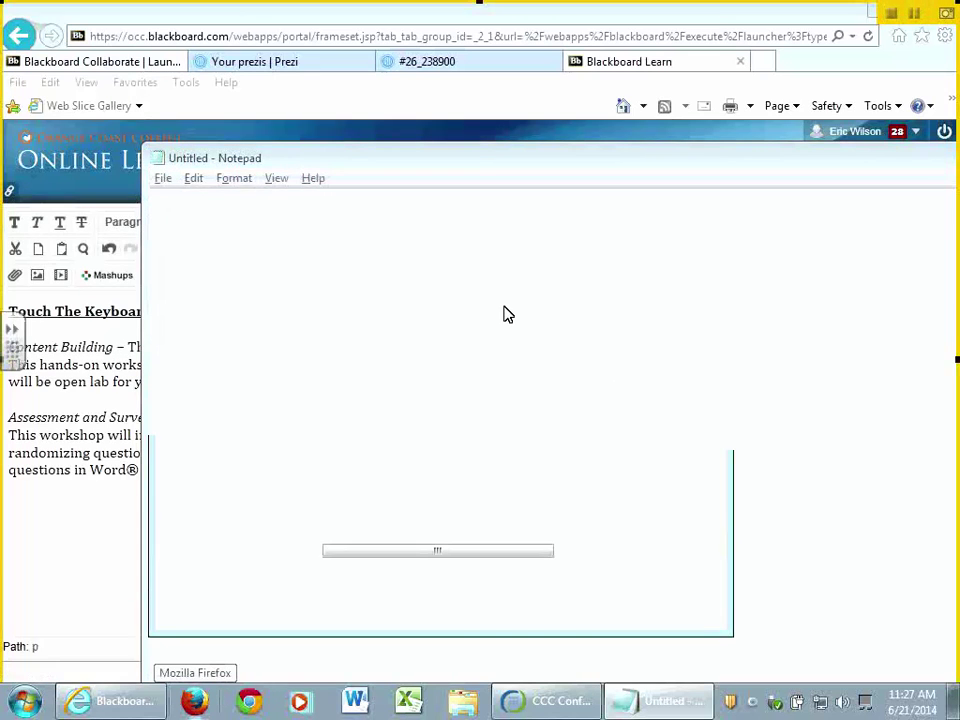
{"action": "left_click", "coordinate": [225, 317]}
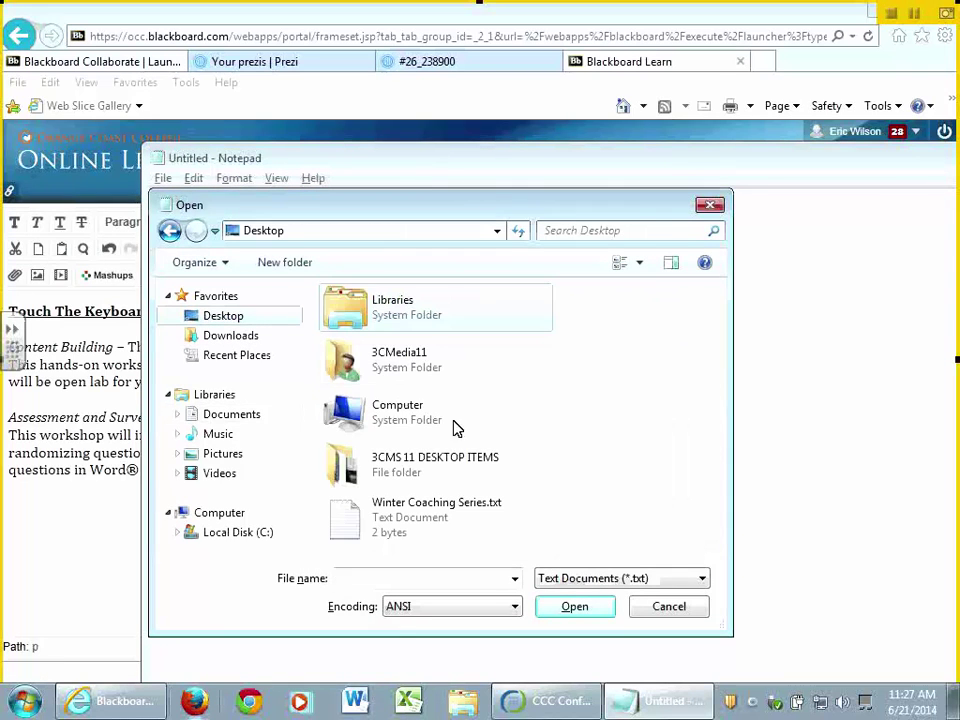
{"action": "left_click", "coordinate": [492, 520]}
{"action": "left_click", "coordinate": [580, 610]}
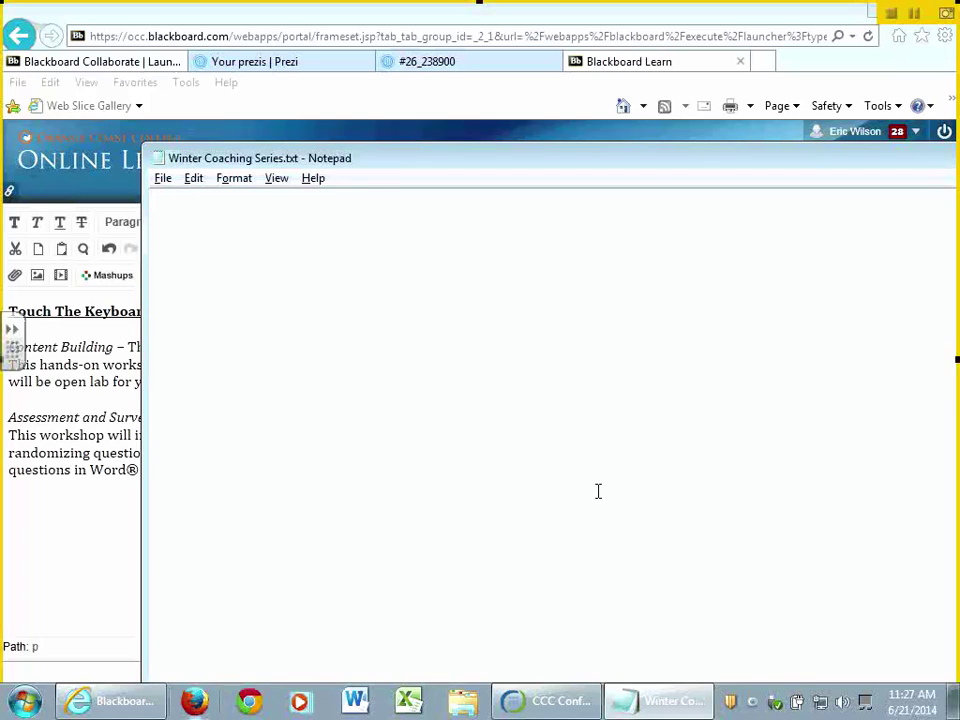
Try opening the Winter Coaching Series.txt file in Notepad again.
{"action": "left_click", "coordinate": [162, 178]}
{"action": "left_click", "coordinate": [148, 221]}
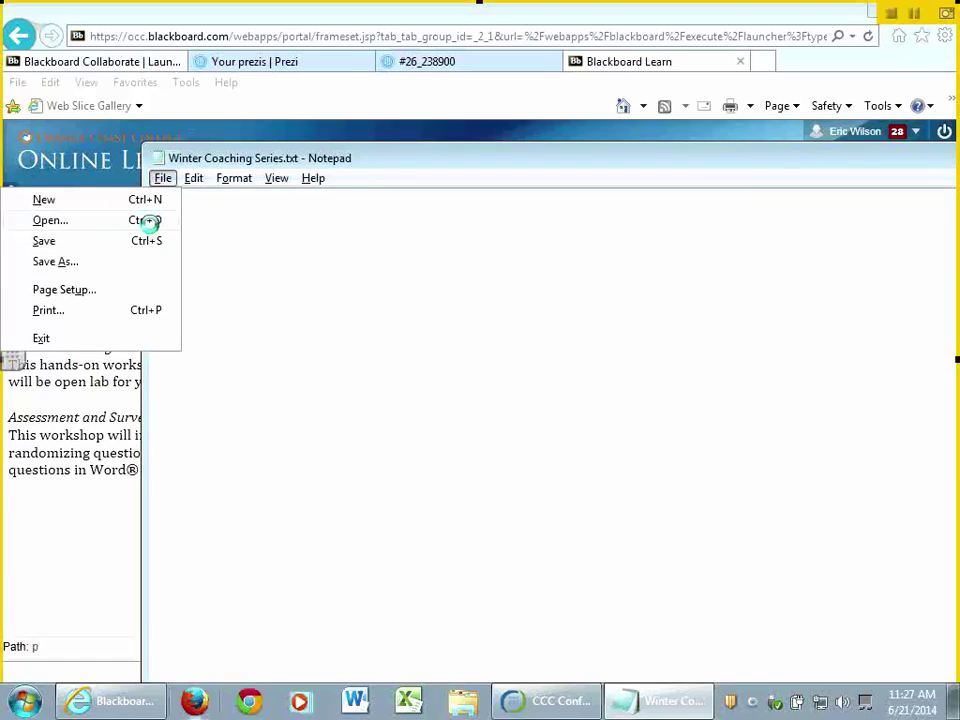
{"action": "double_click", "coordinate": [401, 514]}
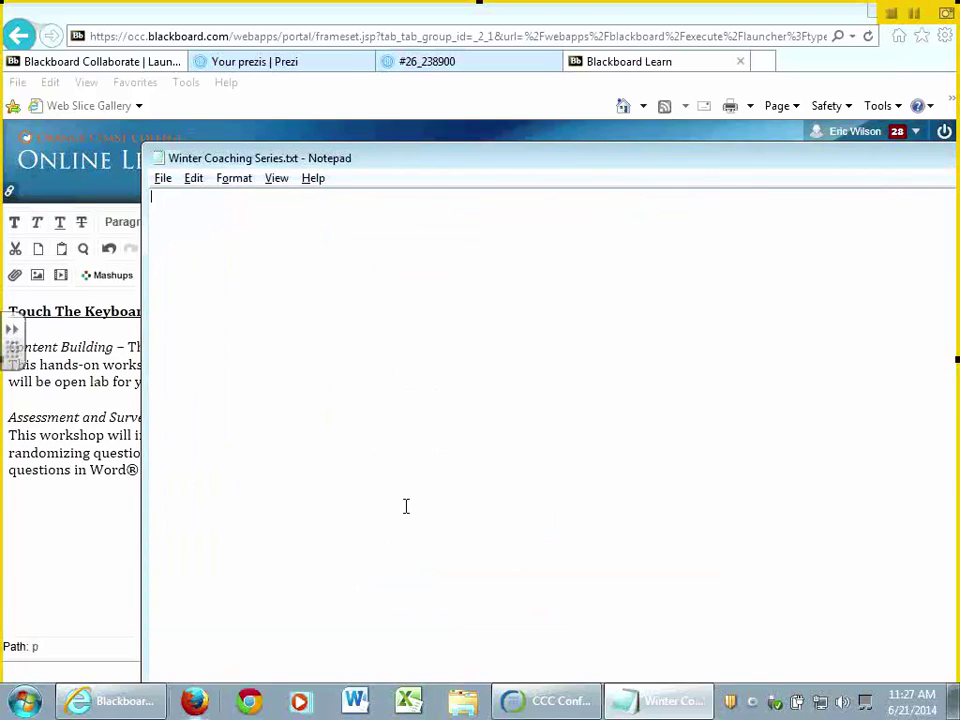
Reposition the Notepad window to inspect the text file, and close Notepad to return to the Blackboard editor.
{"action": "left_click_drag", "start_coordinate": [474, 161], "coordinate": [372, 50]}
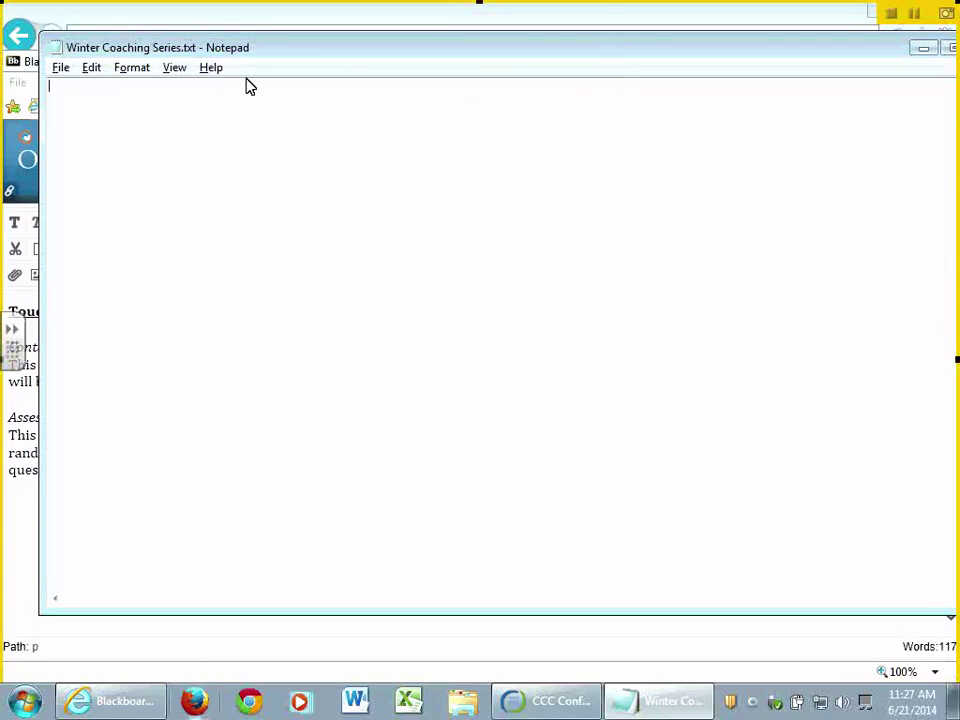
{"action": "left_click", "coordinate": [124, 186]}
{"action": "double_click", "coordinate": [617, 45]}
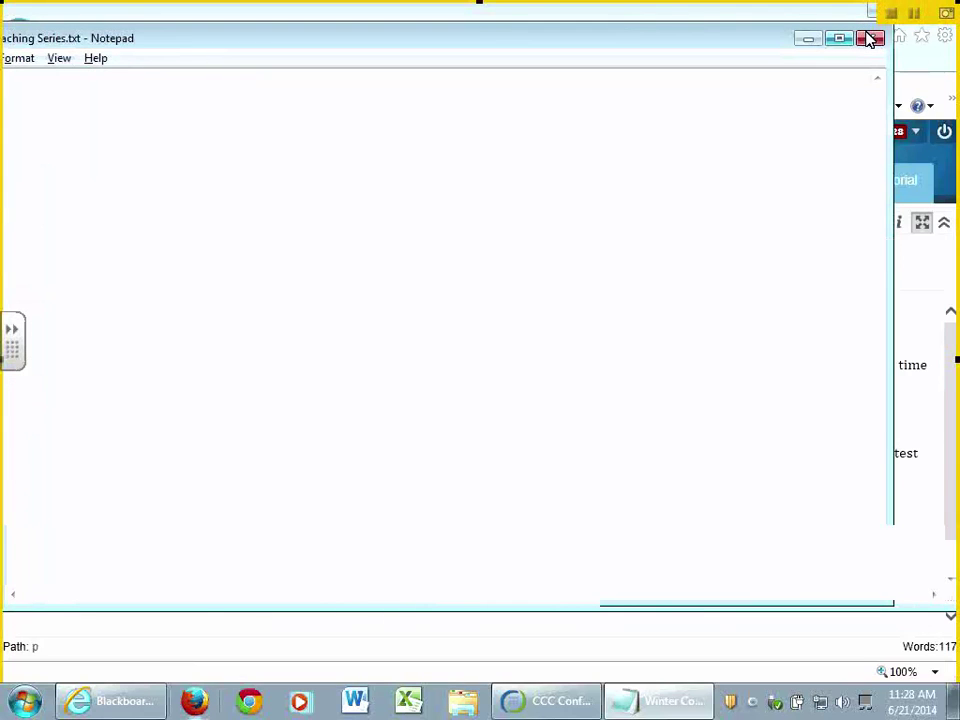
{"action": "left_click", "coordinate": [871, 45]}
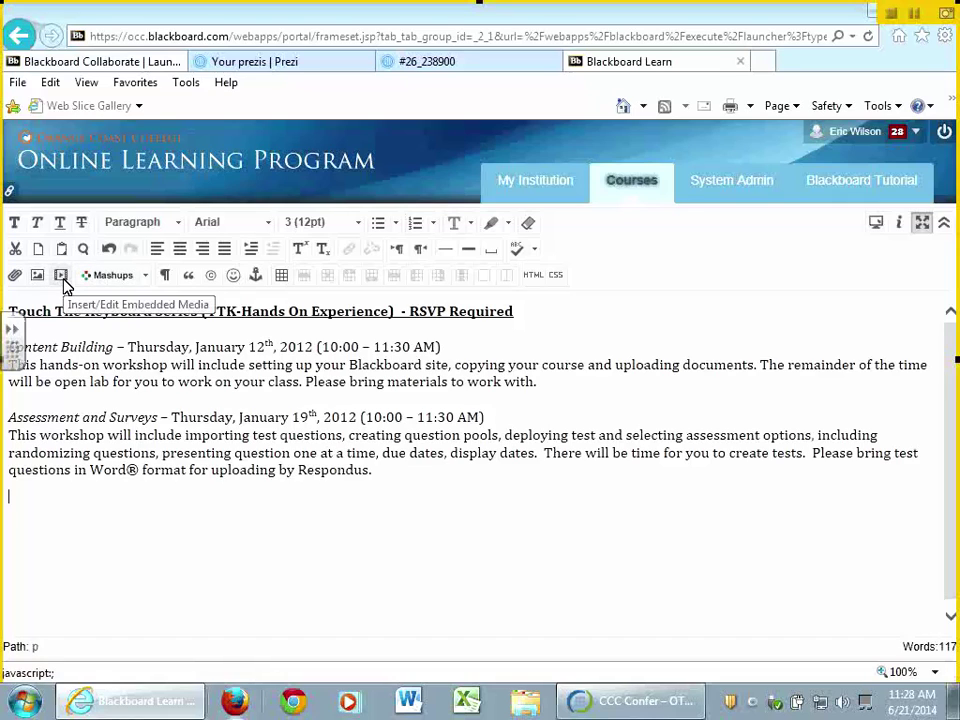
Start a YouTube video mashup in the item's text and search YouTube for "Helen Keller" with the language English.
{"action": "left_click", "coordinate": [146, 279]}
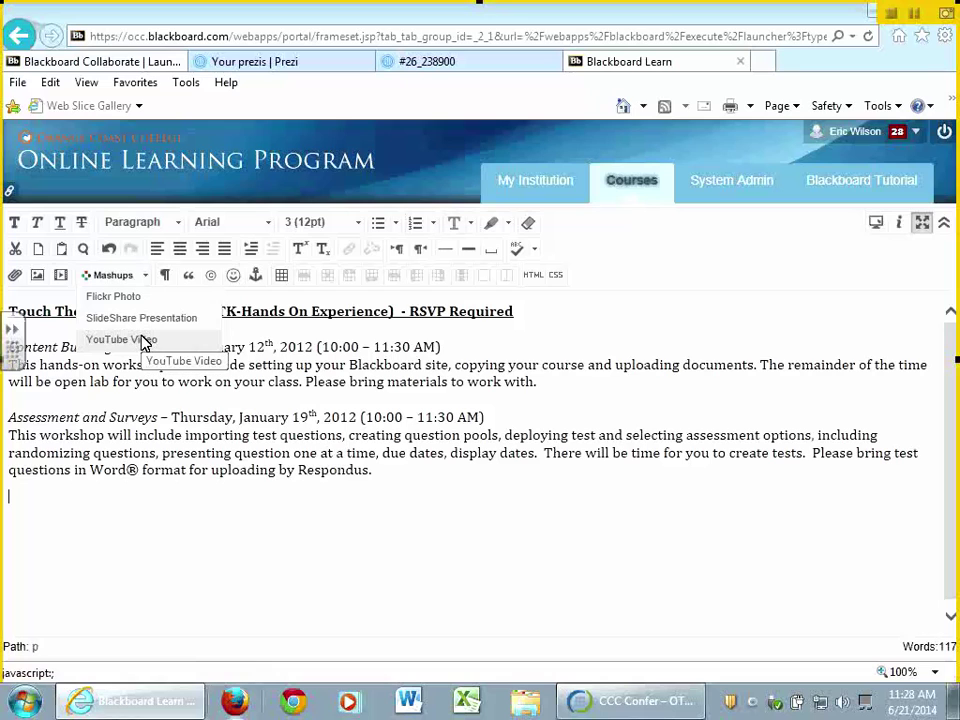
{"action": "left_click", "coordinate": [145, 341]}
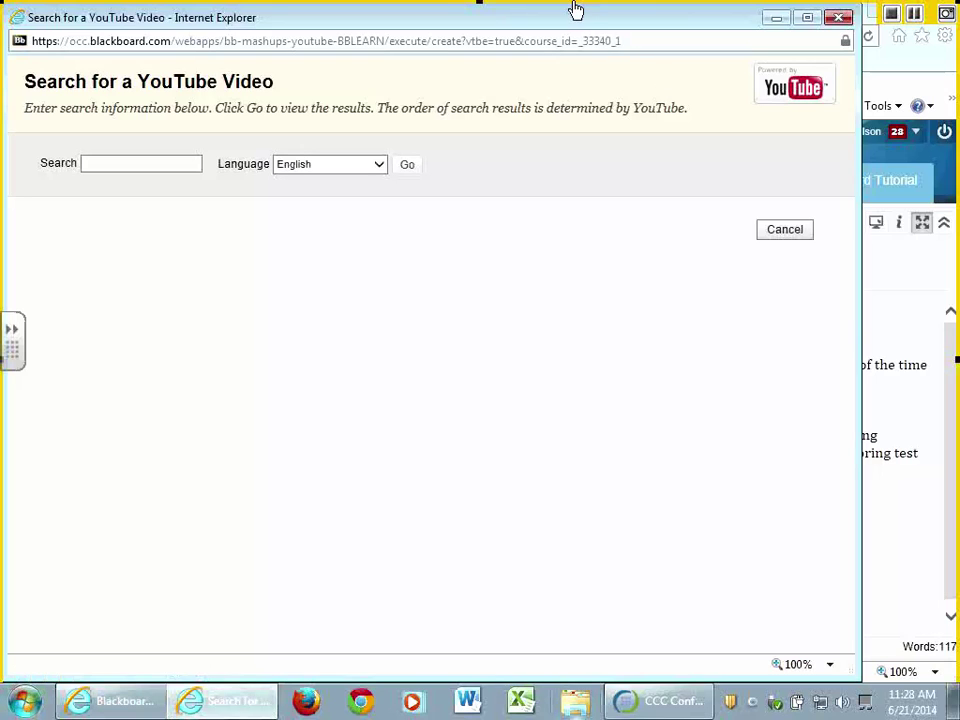
{"action": "left_click", "coordinate": [126, 164]}
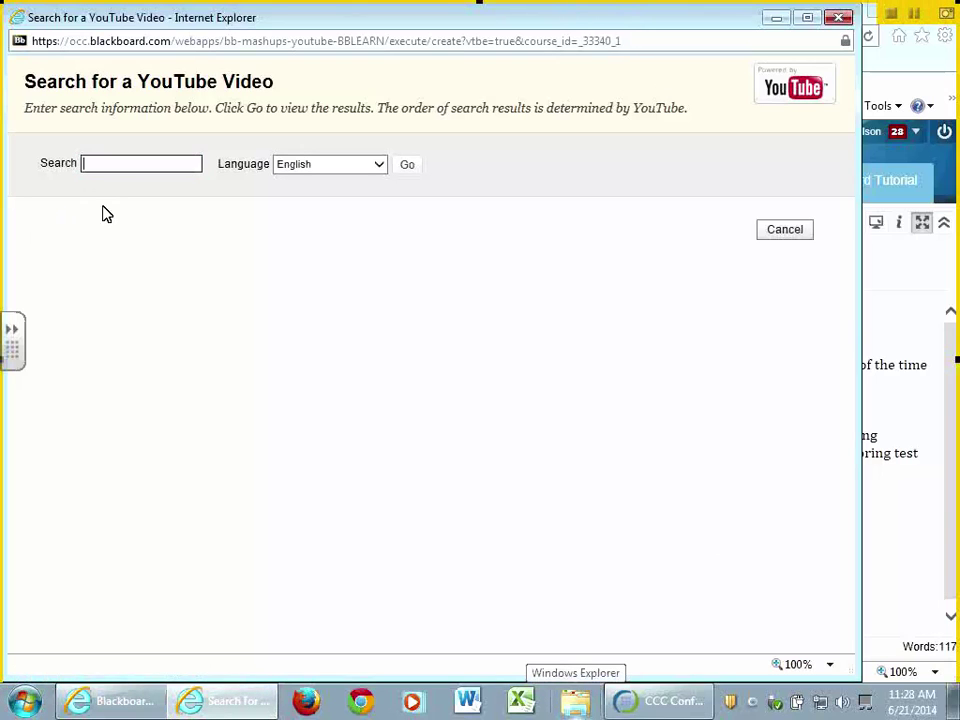
{"action": "left_click", "coordinate": [5, 703]}
{"action": "type", "text": "Hel"}
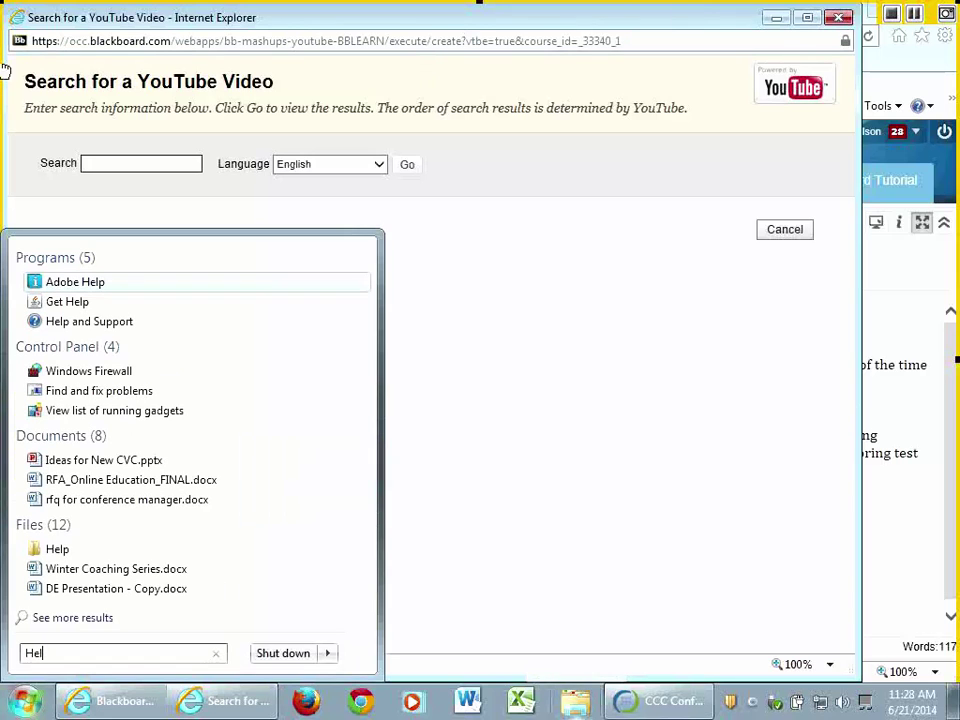
{"action": "left_click", "coordinate": [158, 162]}
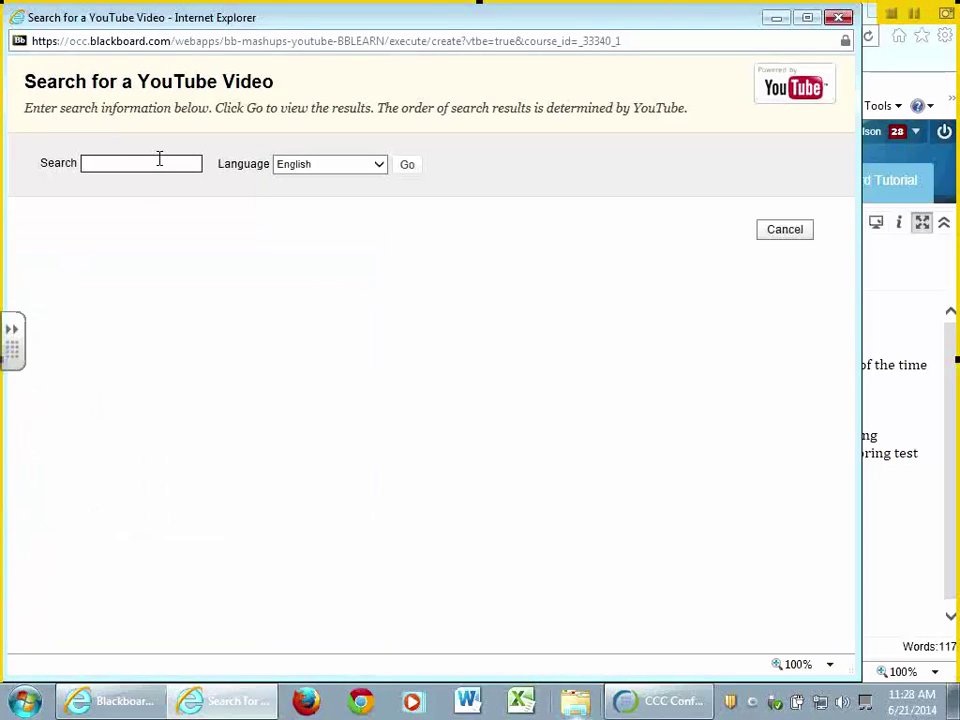
{"action": "type", "text": "Helen Keller"}
{"action": "key", "text": "Tab"}
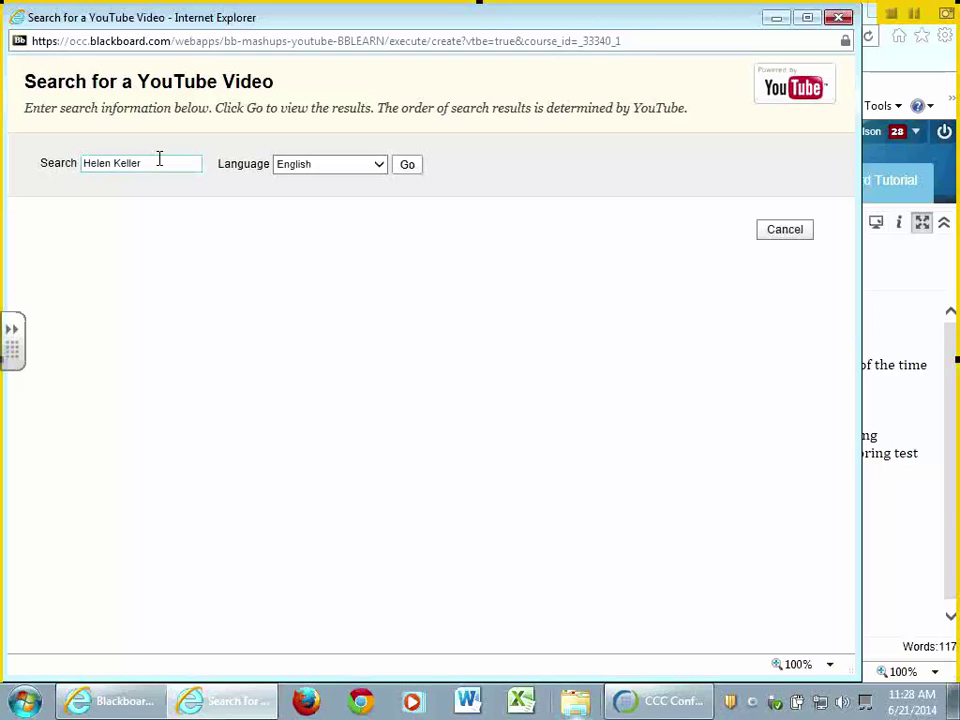
{"action": "key", "text": "Return"}
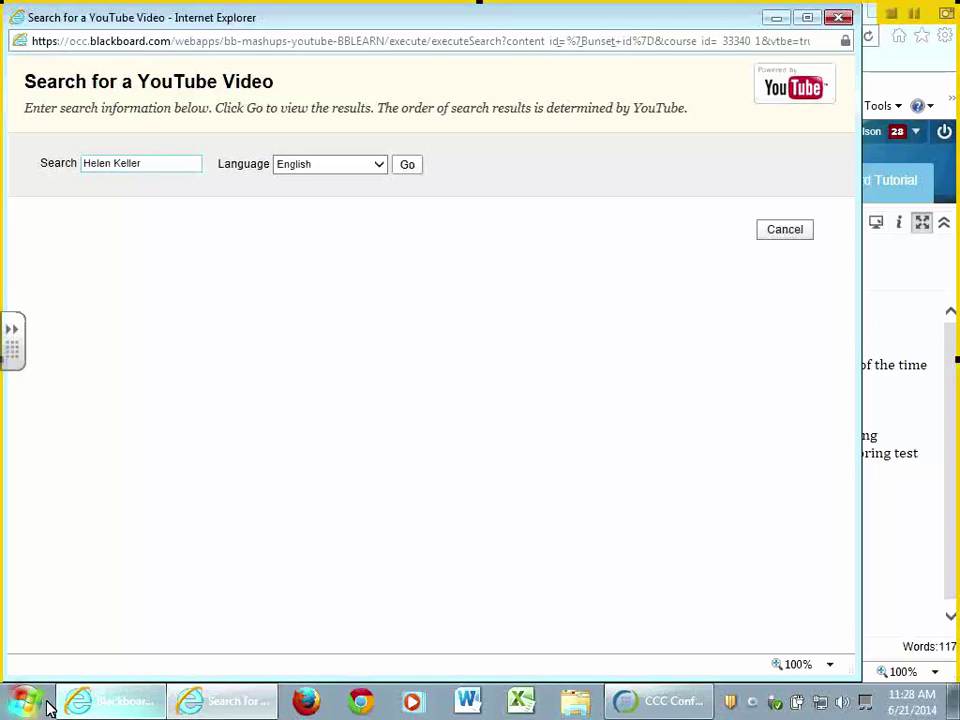
Preview the "(Rare!) Helen Keller & Anne Sullivan (1930 Newsreel Footage)" video from the search results and close the preview.
{"action": "scroll", "coordinate": [811, 465], "scroll_direction": "down", "scroll_amount": 1}
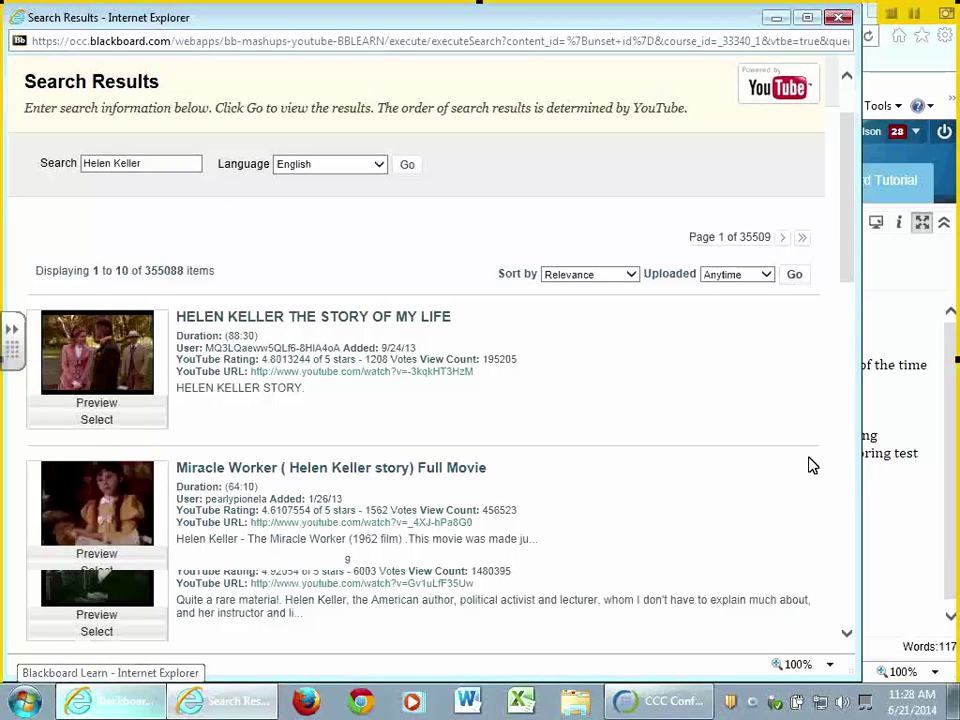
{"action": "scroll", "coordinate": [811, 465], "scroll_direction": "down", "scroll_amount": 3}
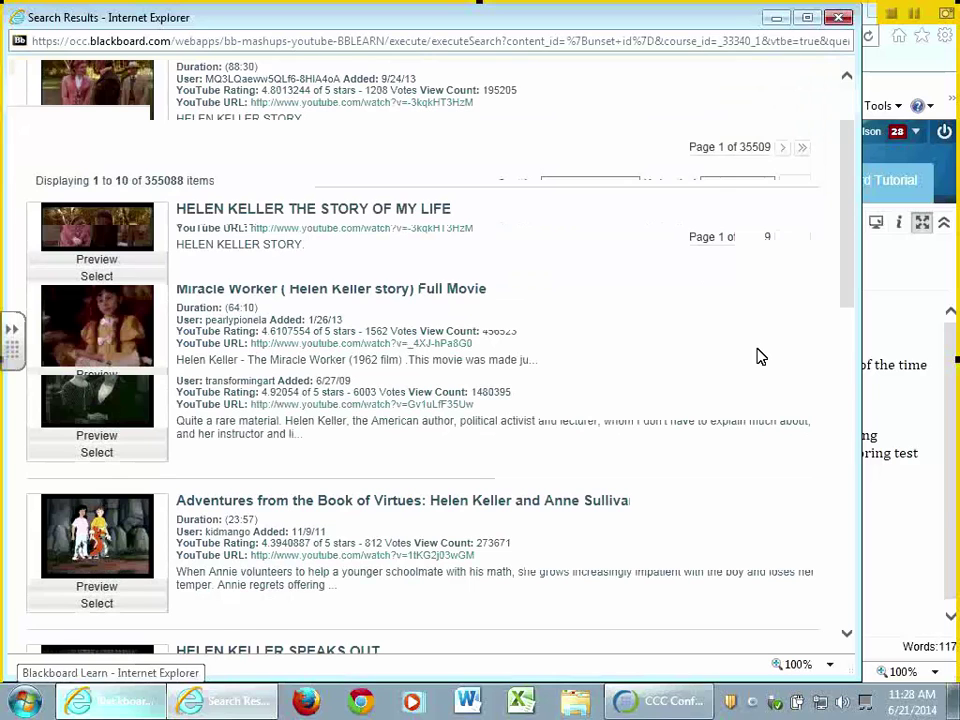
{"action": "scroll", "coordinate": [760, 357], "scroll_direction": "down", "scroll_amount": 2}
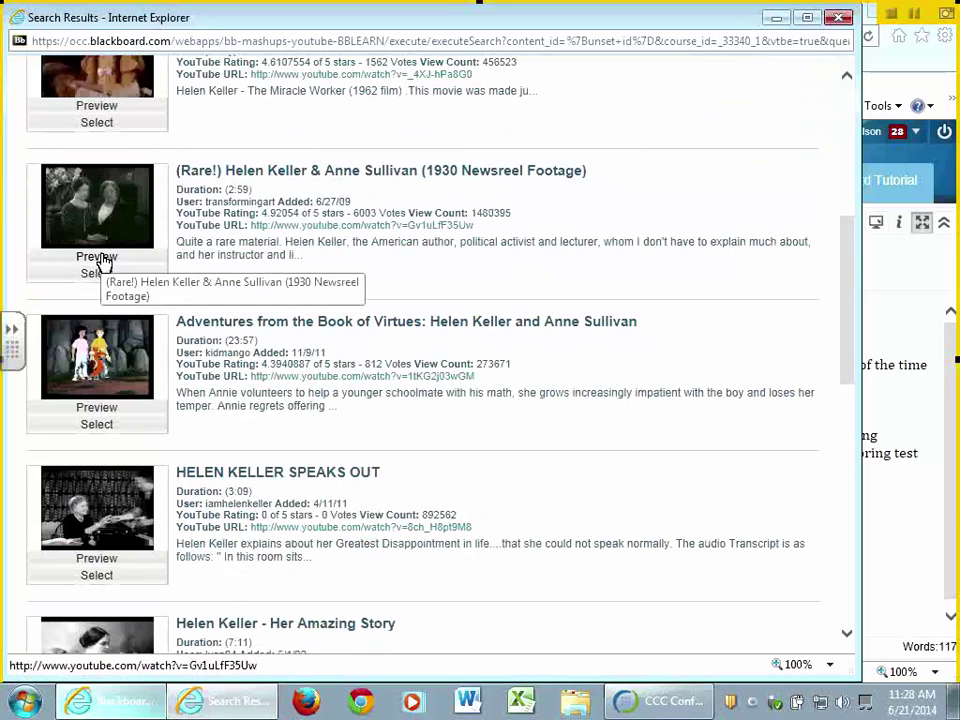
{"action": "left_click", "coordinate": [101, 258]}
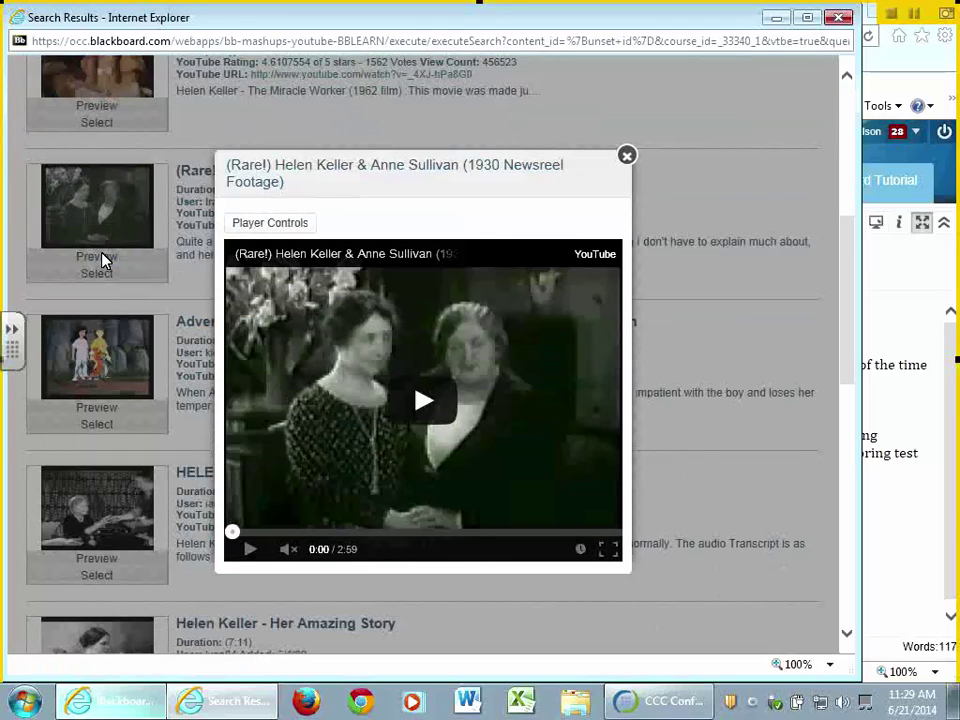
{"action": "left_click", "coordinate": [627, 157]}
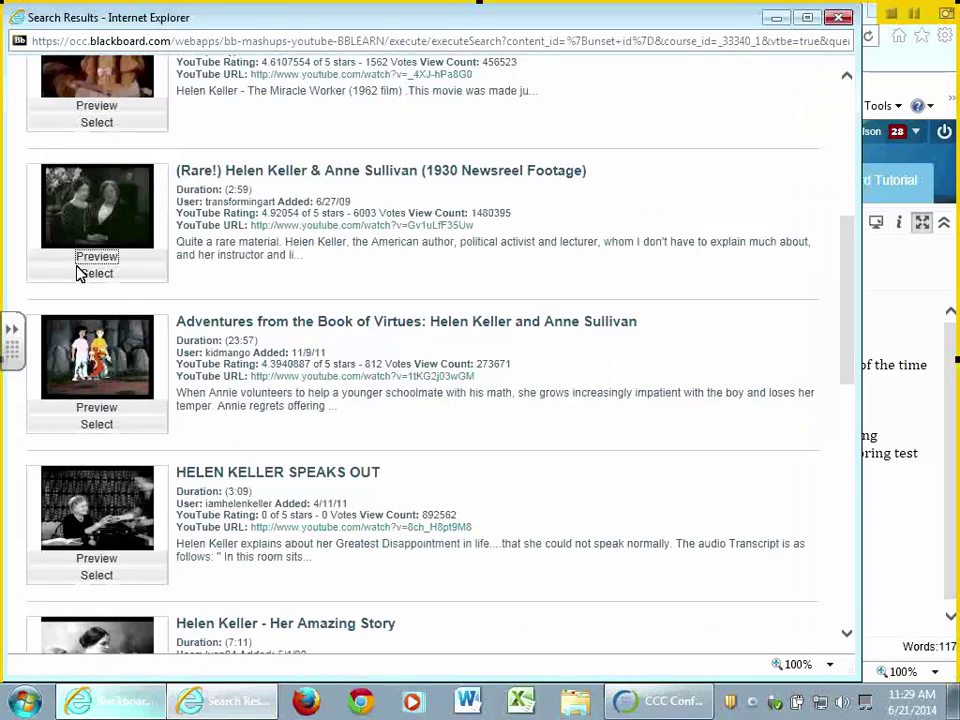
Insert the 1930 newsreel video into the item as a thumbnail mashup with YouTube information shown and the URL hidden.
{"action": "left_click", "coordinate": [103, 276]}
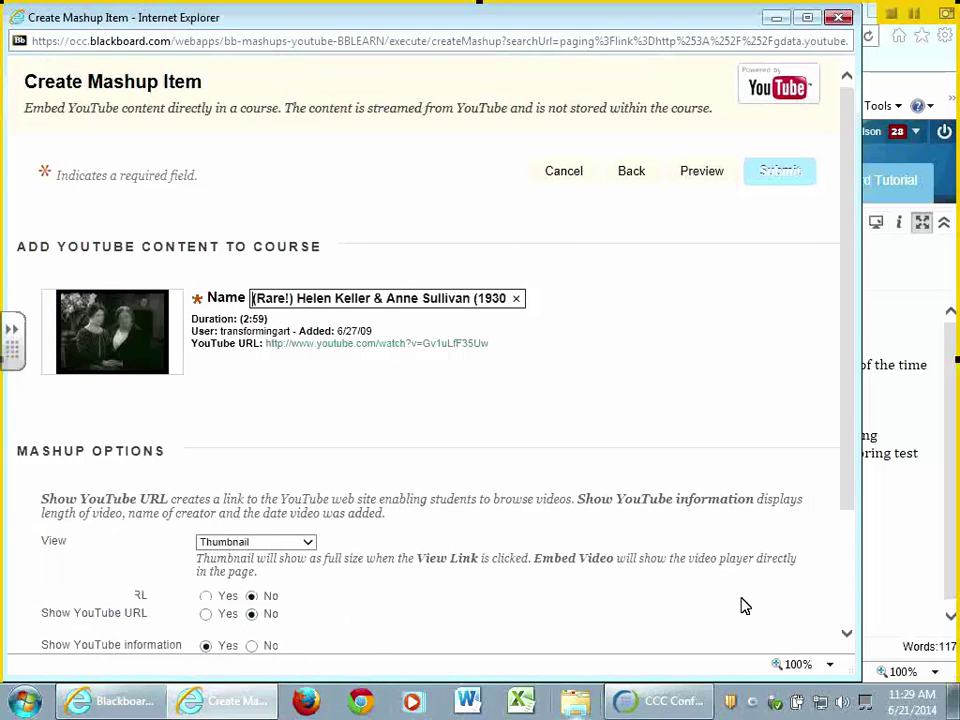
{"action": "scroll", "coordinate": [620, 549], "scroll_direction": "down", "scroll_amount": 1}
{"action": "scroll", "coordinate": [619, 551], "scroll_direction": "down", "scroll_amount": 1}
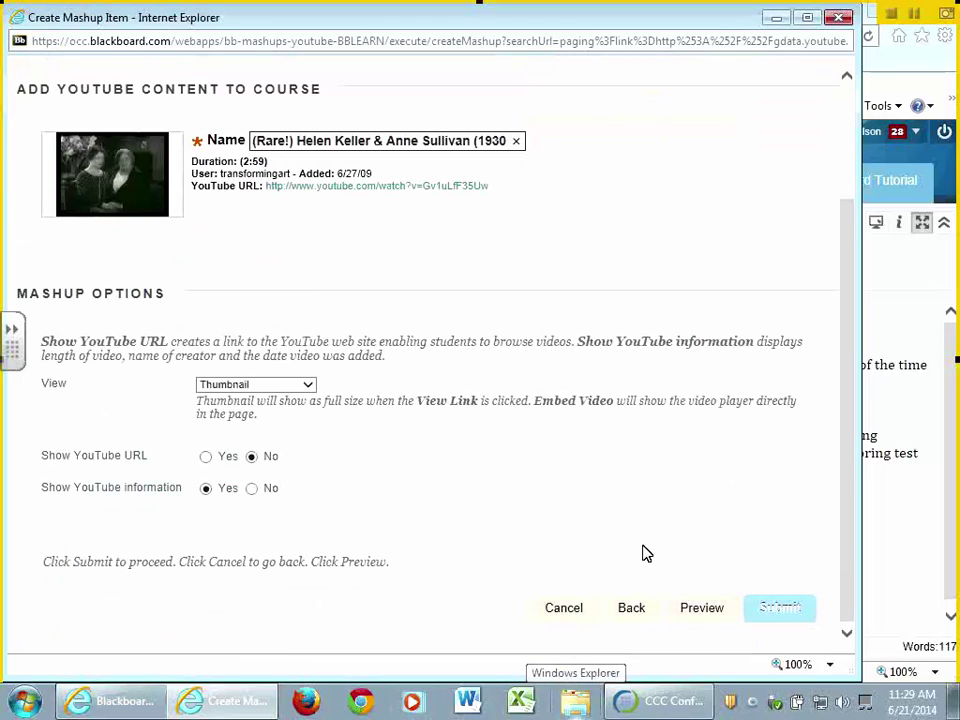
{"action": "scroll", "coordinate": [640, 553], "scroll_direction": "up", "scroll_amount": 2}
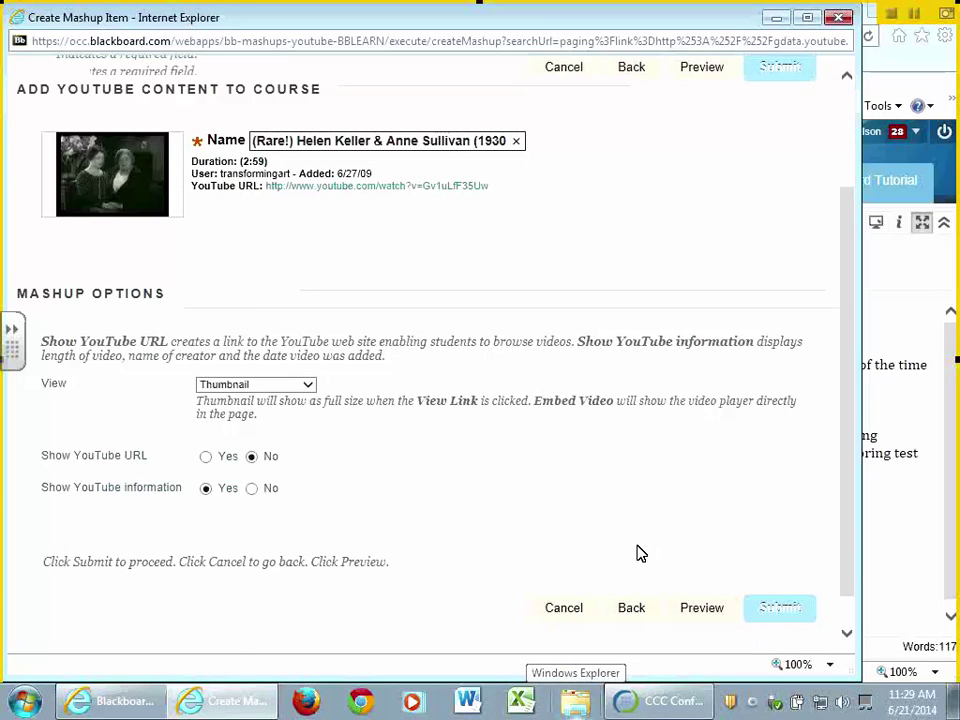
{"action": "scroll", "coordinate": [640, 553], "scroll_direction": "down", "scroll_amount": 2}
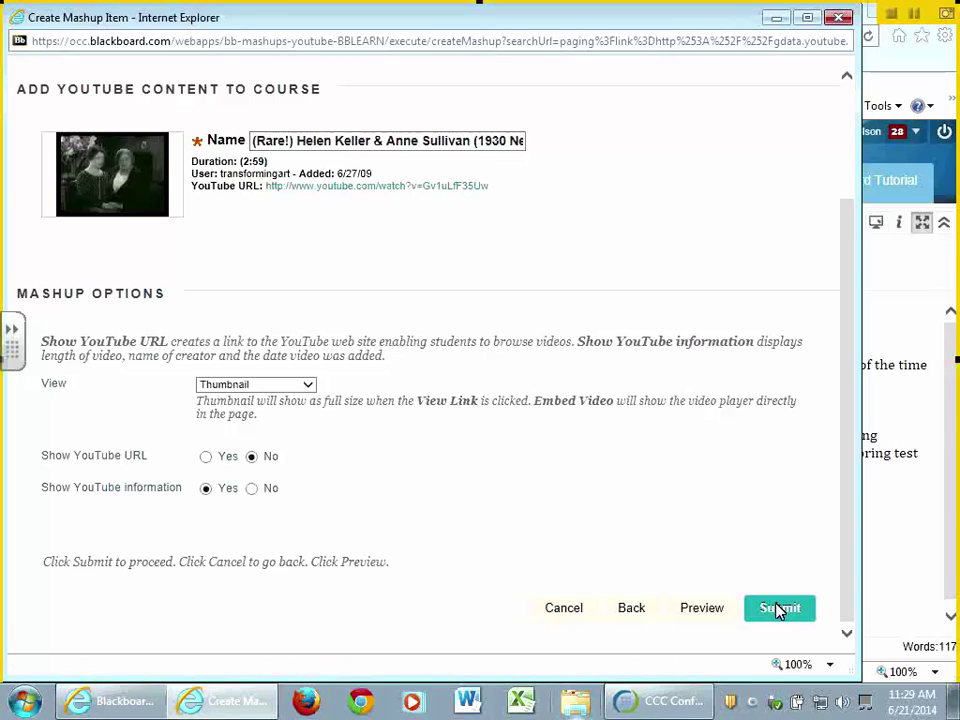
{"action": "left_click", "coordinate": [780, 609]}
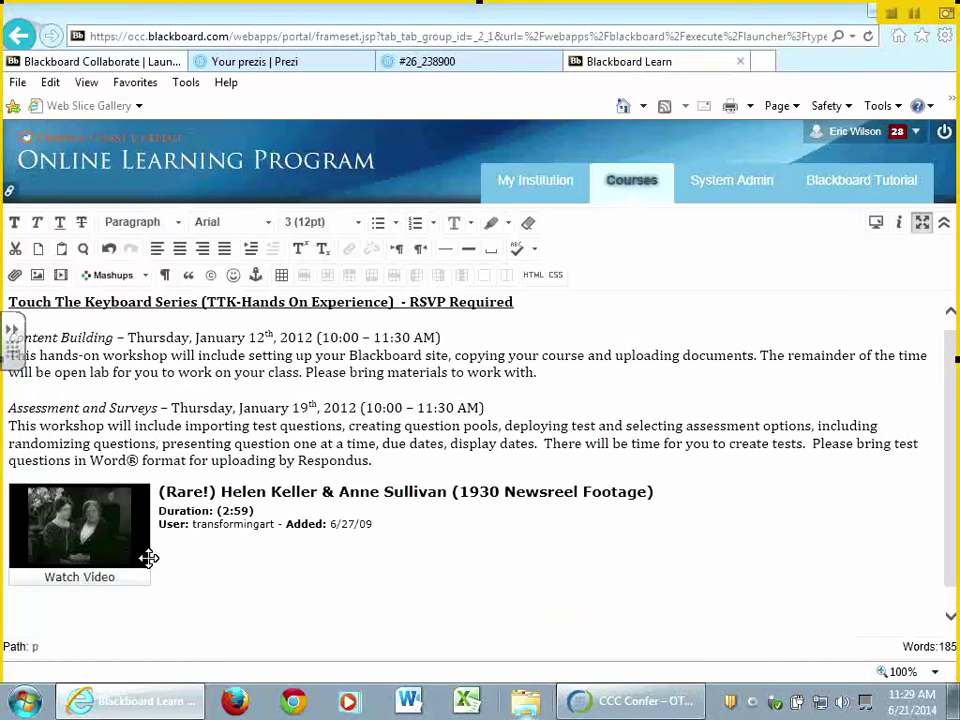
Leave the full-screen editor, name the content item "Fun 2" and submit it.
{"action": "scroll", "coordinate": [799, 440], "scroll_direction": "down", "scroll_amount": 1}
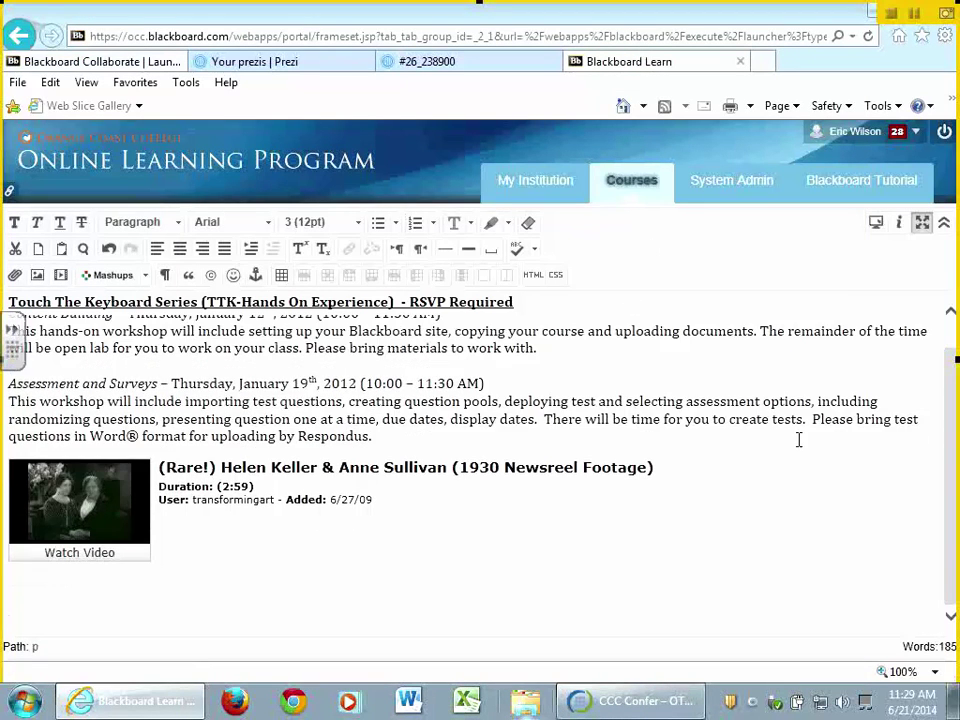
{"action": "scroll", "coordinate": [799, 440], "scroll_direction": "up", "scroll_amount": 1}
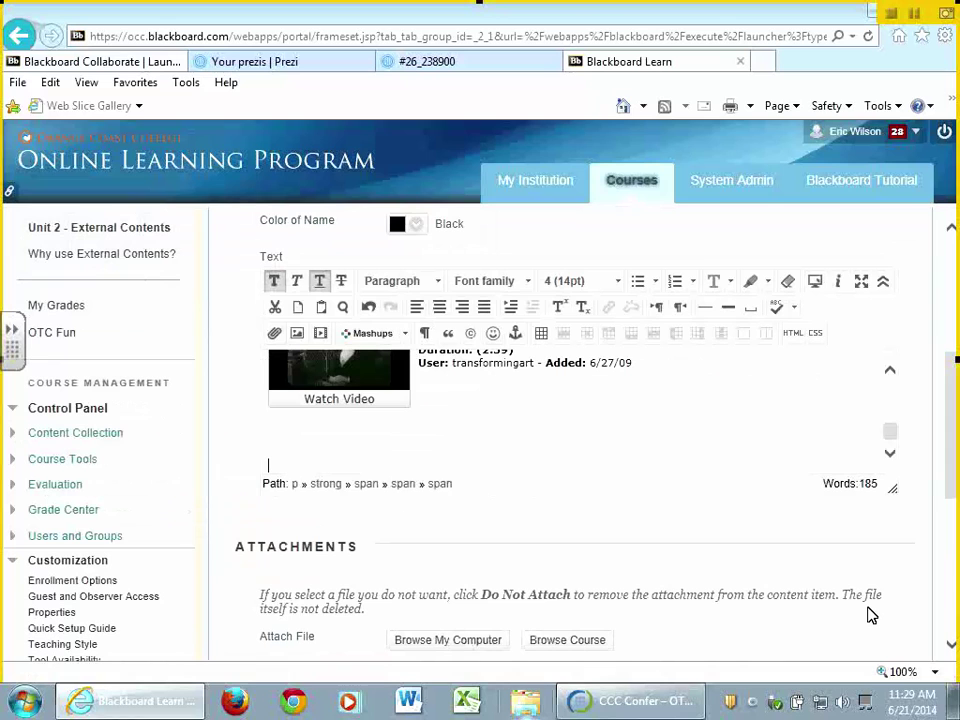
{"action": "scroll", "coordinate": [870, 615], "scroll_direction": "down", "scroll_amount": 4}
{"action": "left_click", "coordinate": [870, 614]}
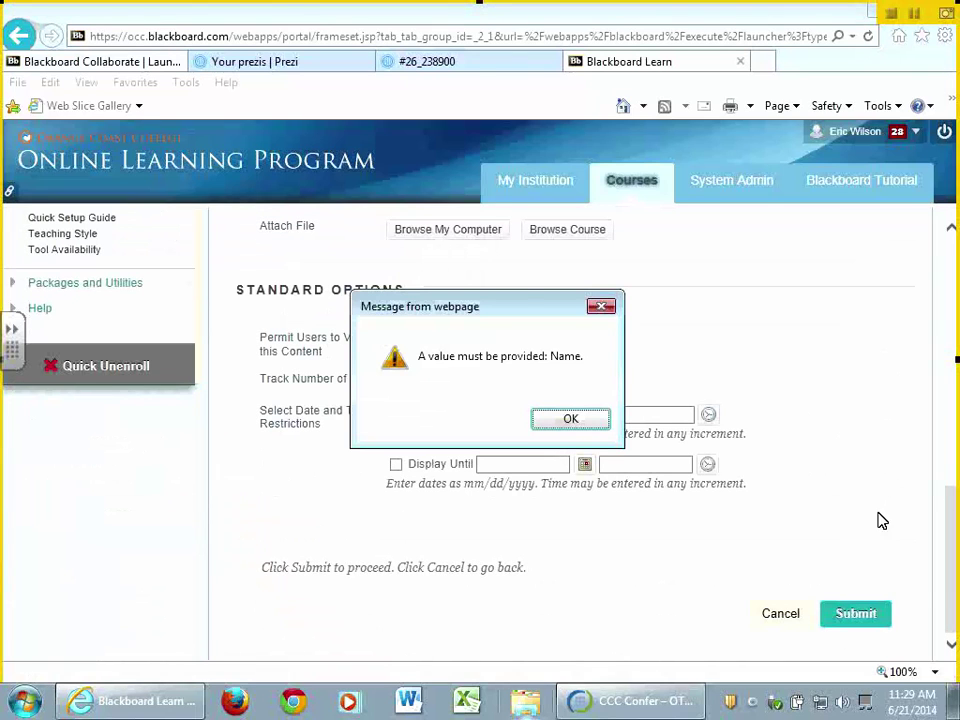
{"action": "left_click", "coordinate": [589, 422]}
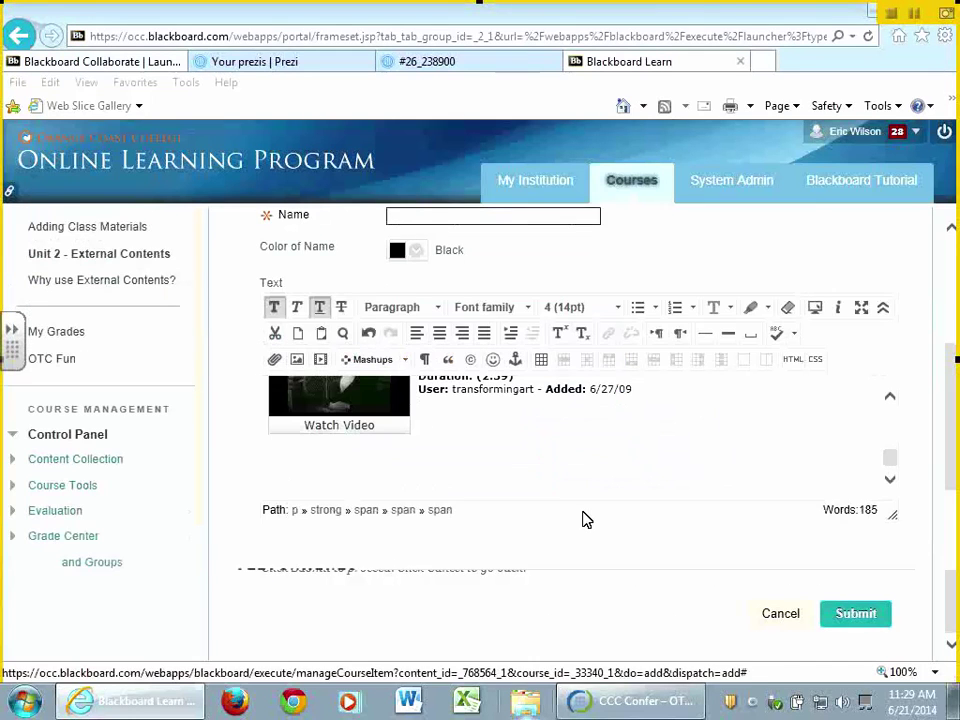
{"action": "type", "text": "Fun 2"}
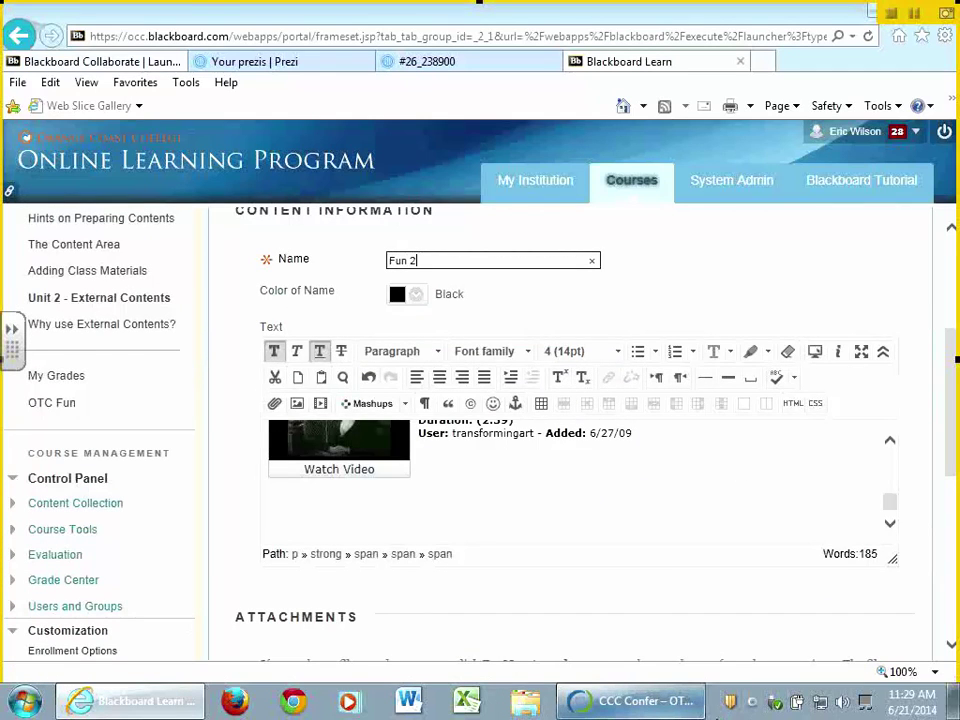
{"action": "scroll", "coordinate": [670, 657], "scroll_direction": "down", "scroll_amount": 2}
{"action": "scroll", "coordinate": [670, 657], "scroll_direction": "down", "scroll_amount": 10}
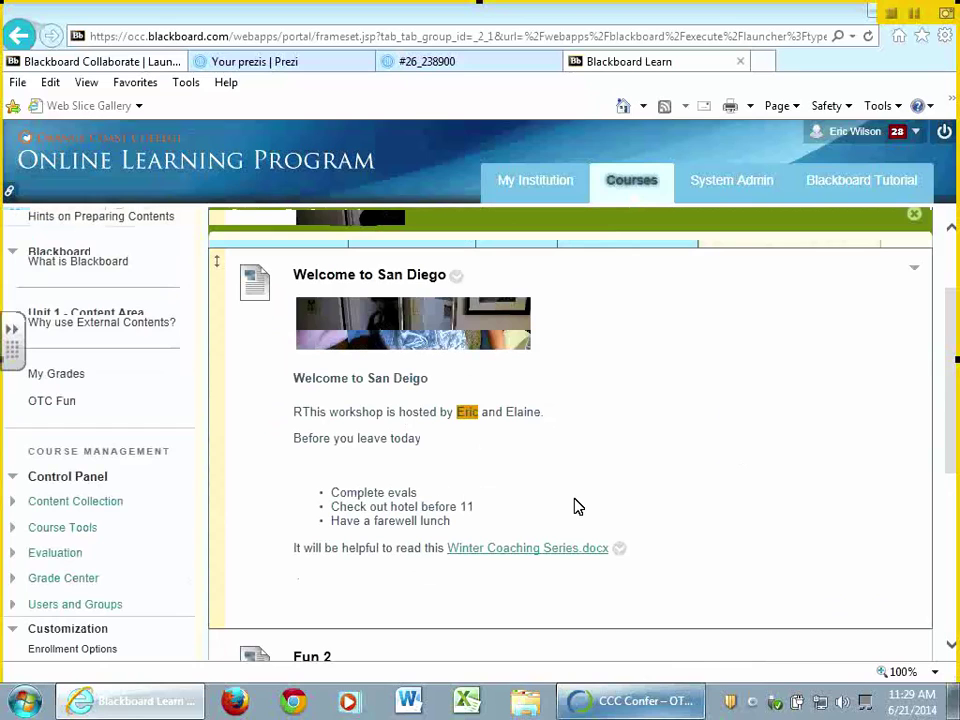
Play the newsreel video embedded in the Fun 2 item, view it full screen, and close the player.
{"action": "scroll", "coordinate": [578, 507], "scroll_direction": "down", "scroll_amount": 15}
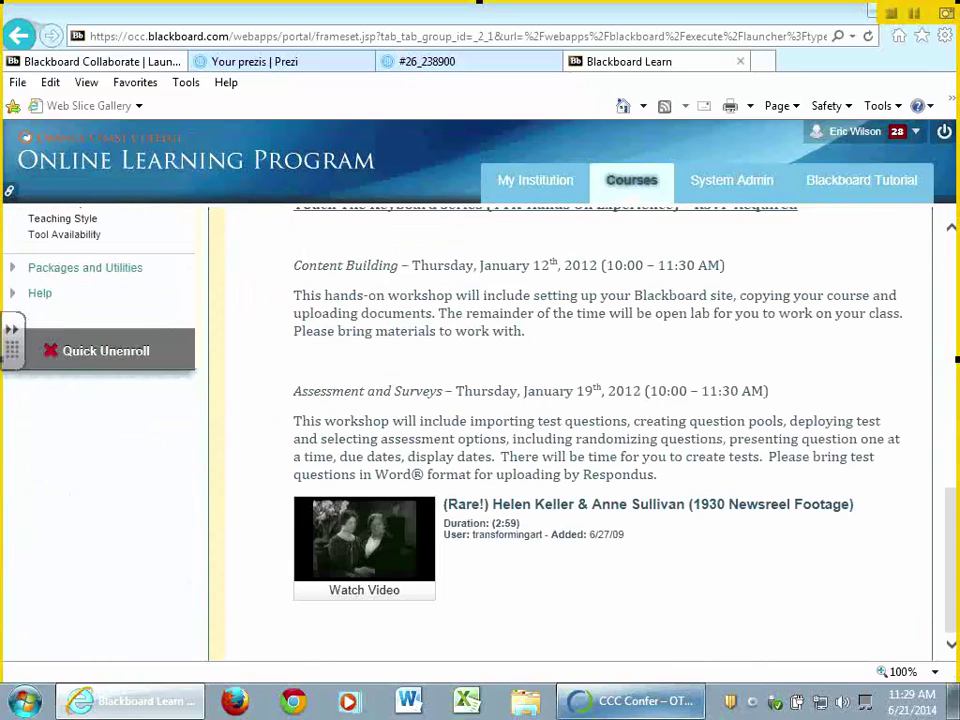
{"action": "left_click", "coordinate": [372, 592]}
{"action": "left_click_drag", "start_coordinate": [371, 253], "coordinate": [502, 173]}
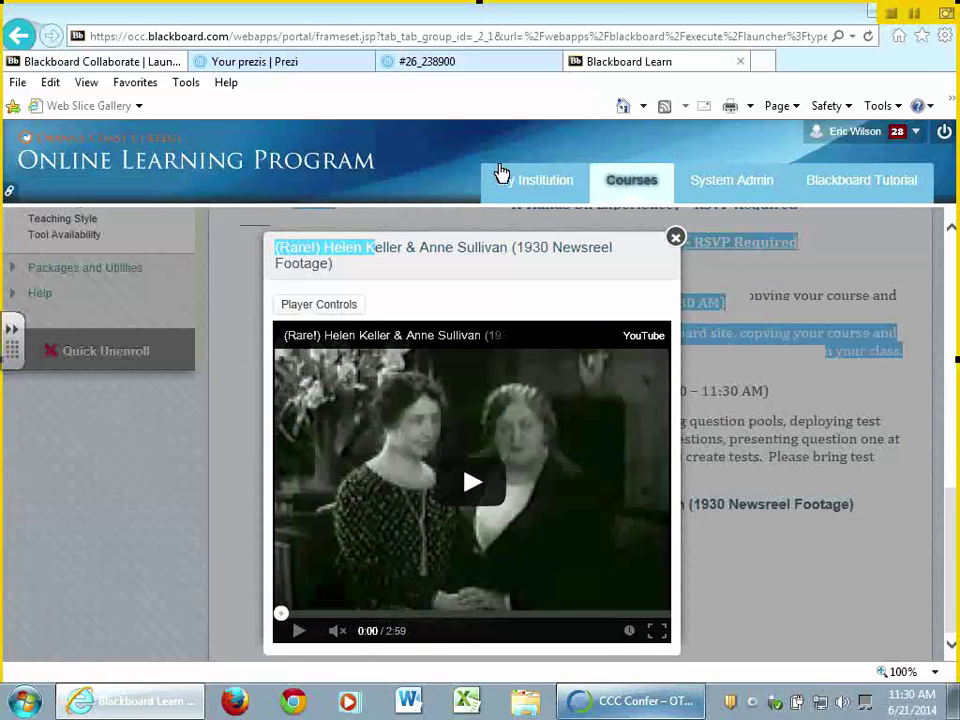
{"action": "left_click", "coordinate": [501, 448]}
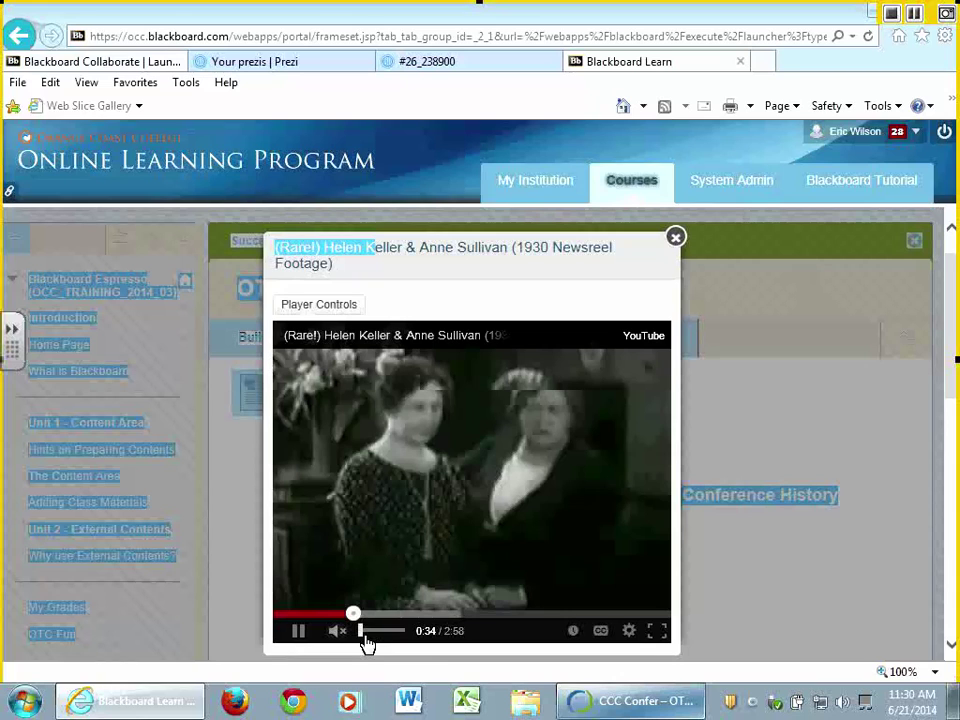
{"action": "left_click", "coordinate": [657, 630]}
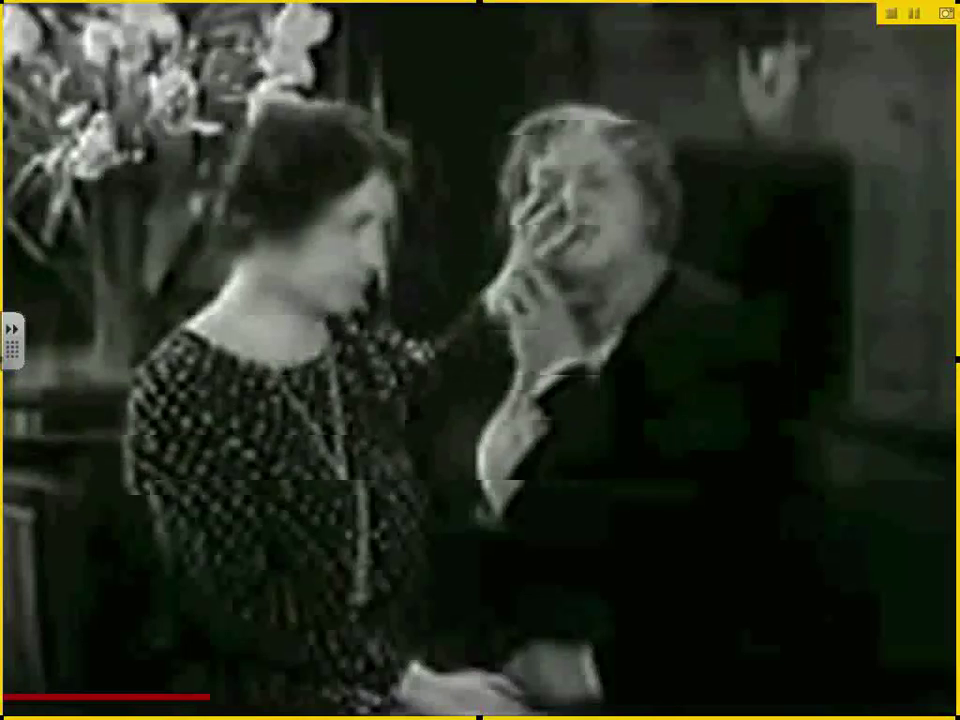
{"action": "mouse_move", "coordinate": [950, 712]}
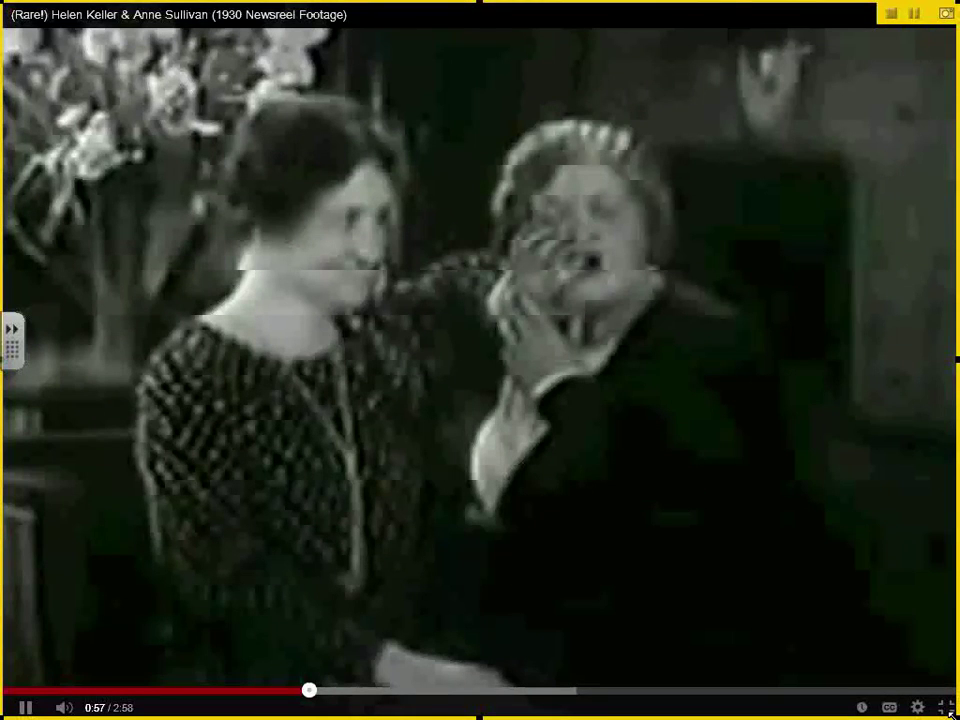
{"action": "left_click", "coordinate": [947, 707]}
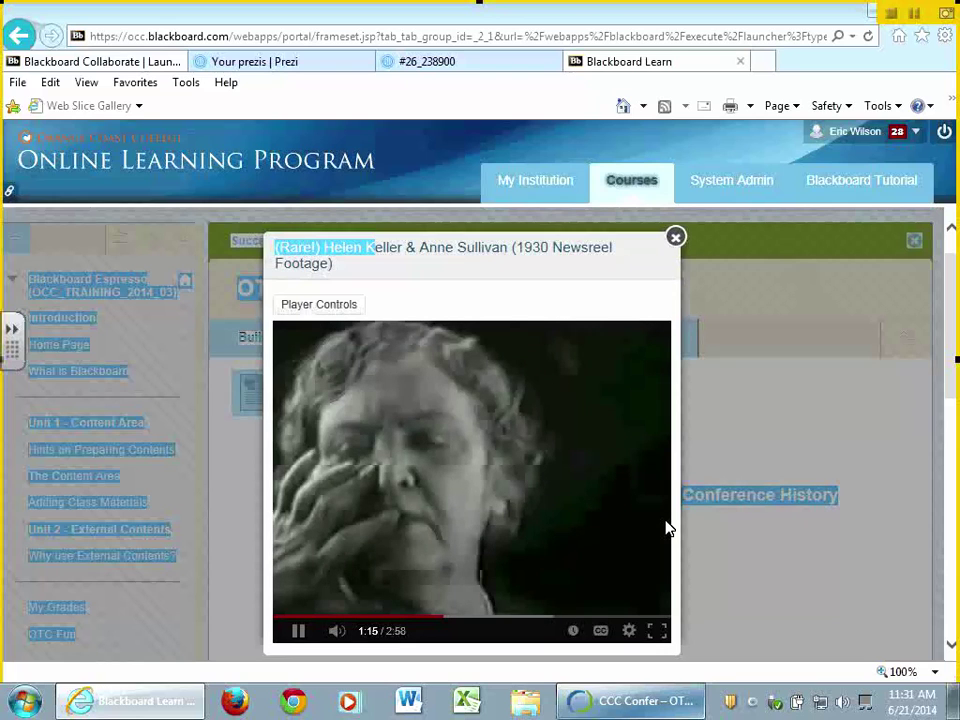
{"action": "left_click", "coordinate": [675, 237]}
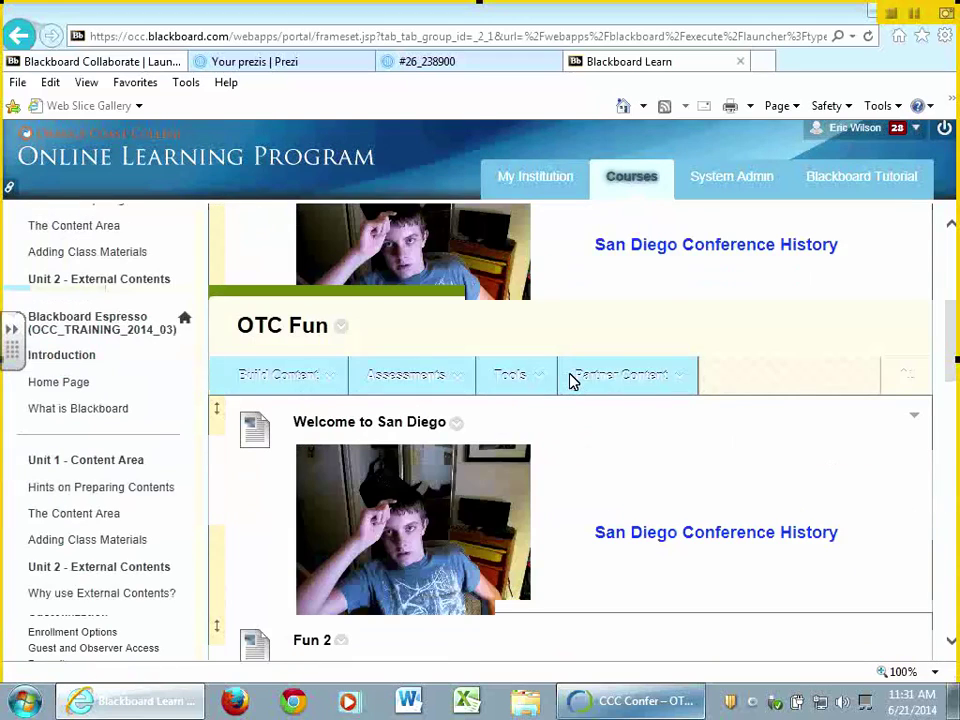
Open the Fun 2 item for editing and display the mashup types offered by its text editor.
{"action": "scroll", "coordinate": [572, 381], "scroll_direction": "down", "scroll_amount": 5}
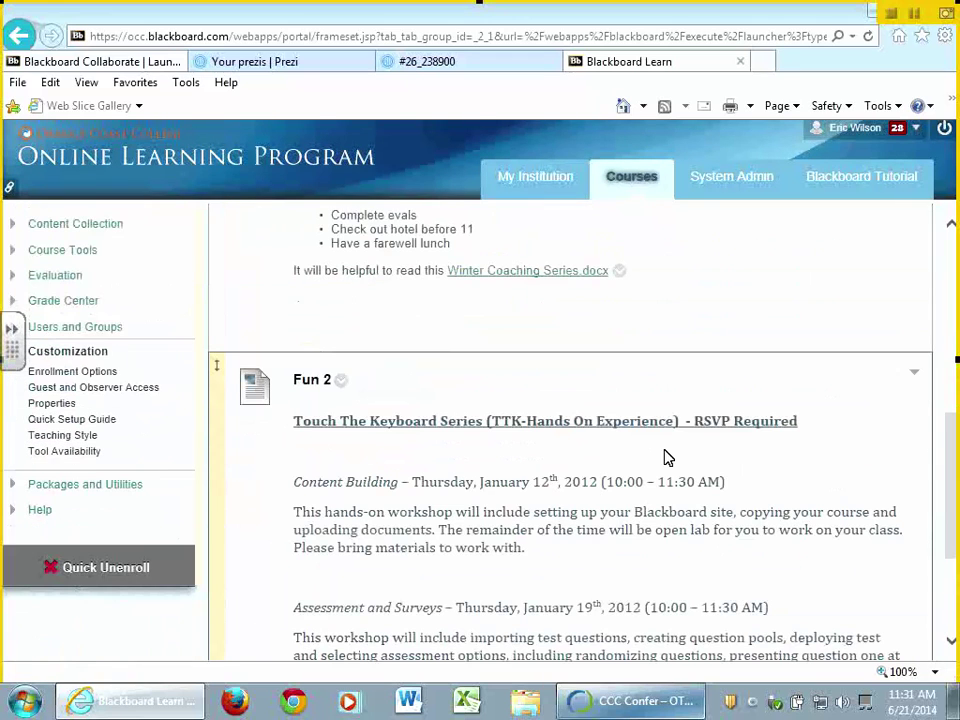
{"action": "left_click", "coordinate": [341, 381]}
{"action": "left_click", "coordinate": [362, 238]}
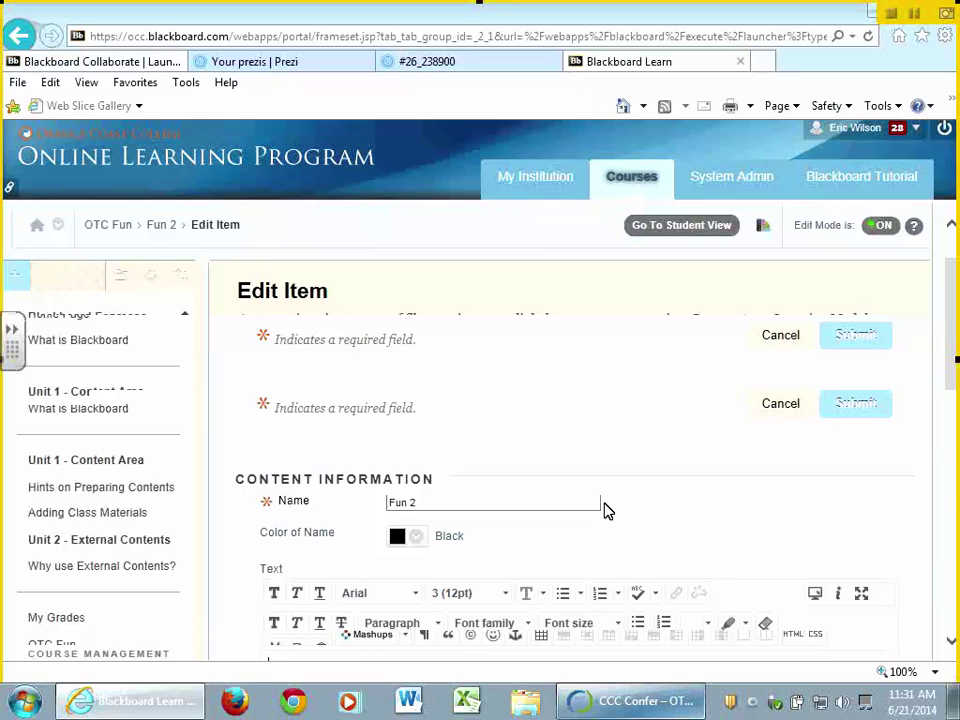
{"action": "scroll", "coordinate": [605, 511], "scroll_direction": "down", "scroll_amount": 3}
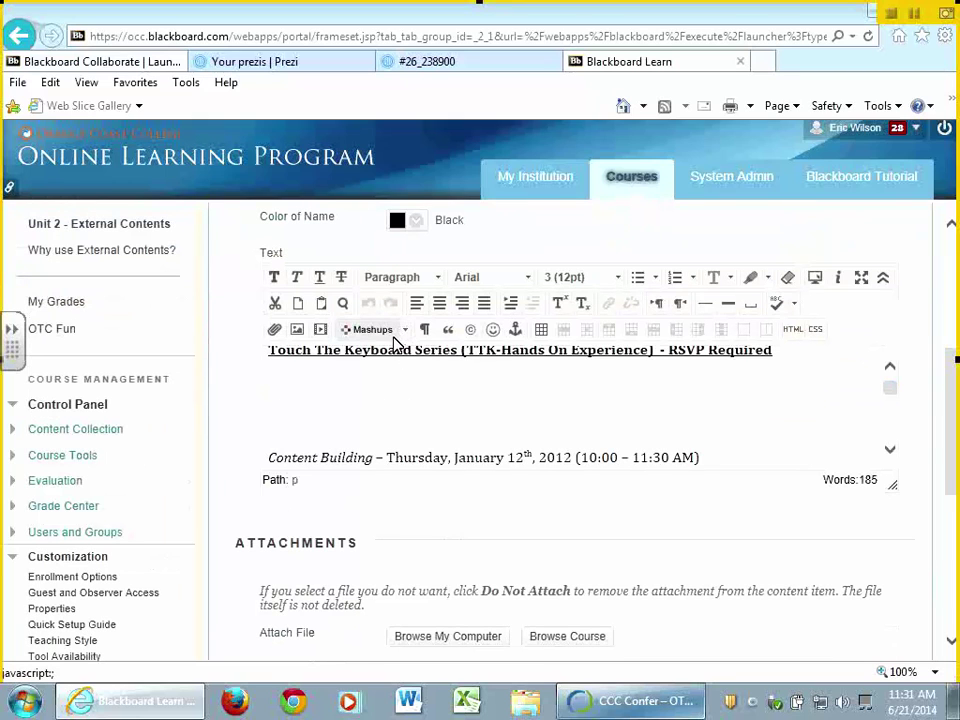
{"action": "left_click", "coordinate": [405, 331]}
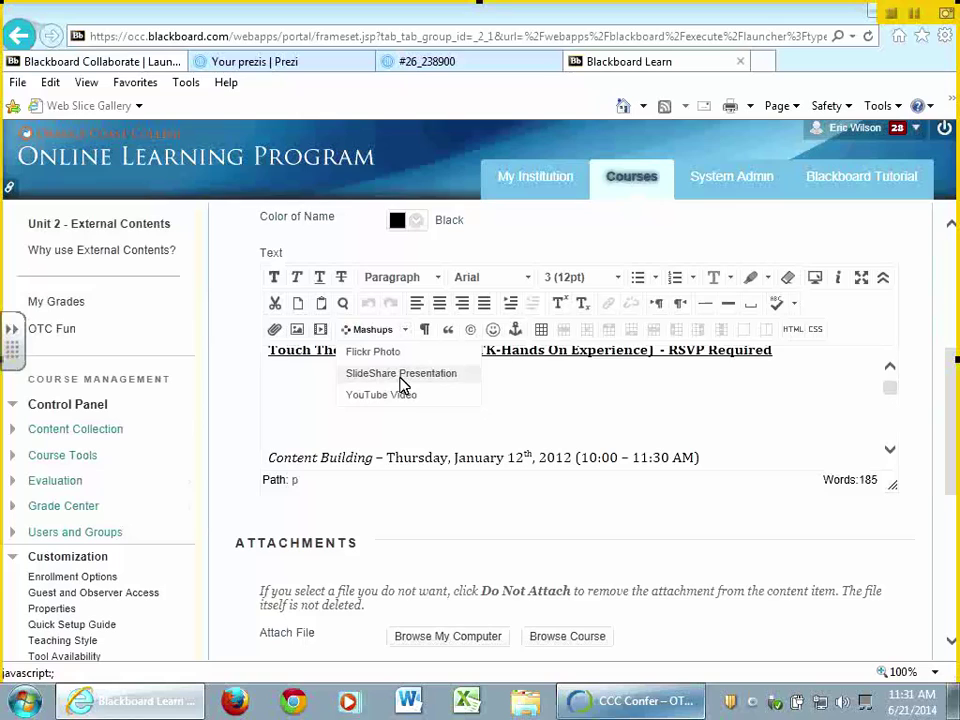
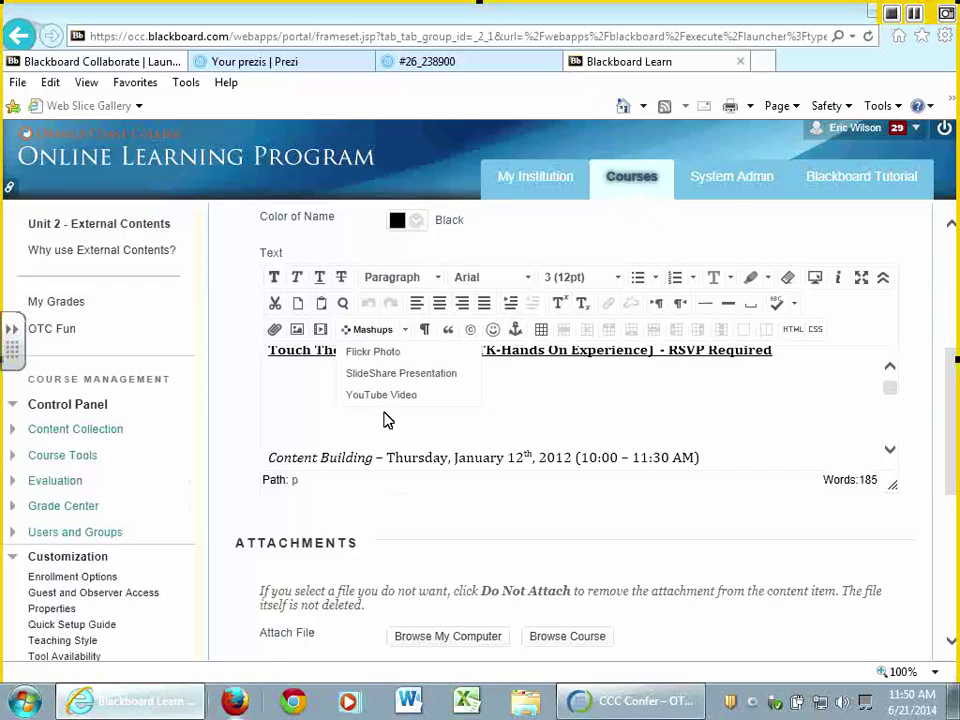
Open the FILM A100 - Hist & Apprec. of the Cinema course and try the OSCELOT Photo Roster among its course tools.
{"action": "left_click", "coordinate": [628, 179]}
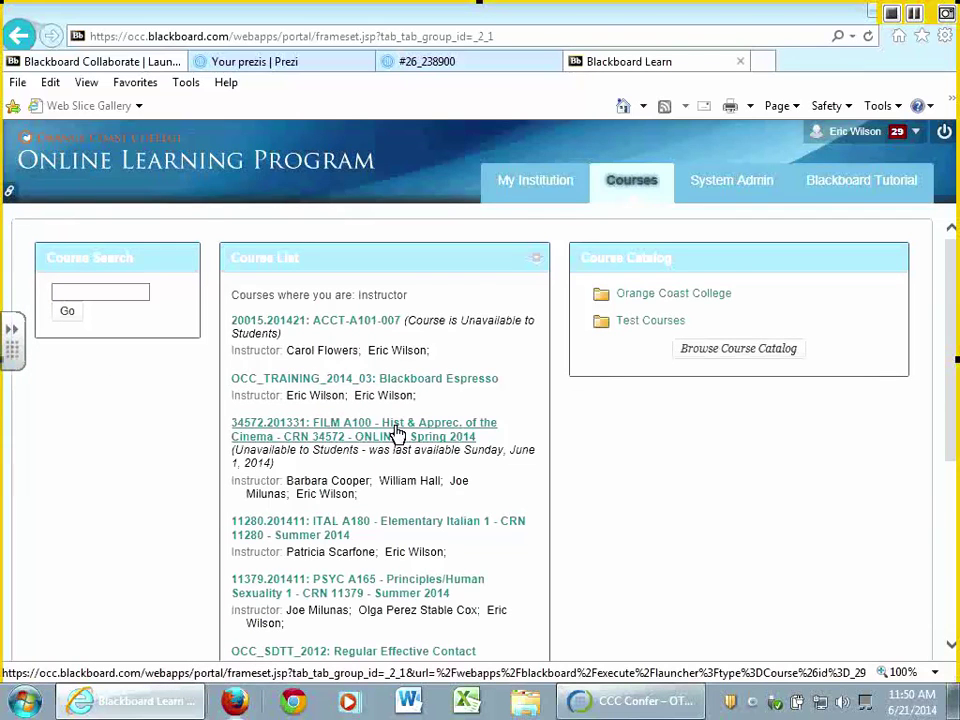
{"action": "left_click", "coordinate": [398, 433]}
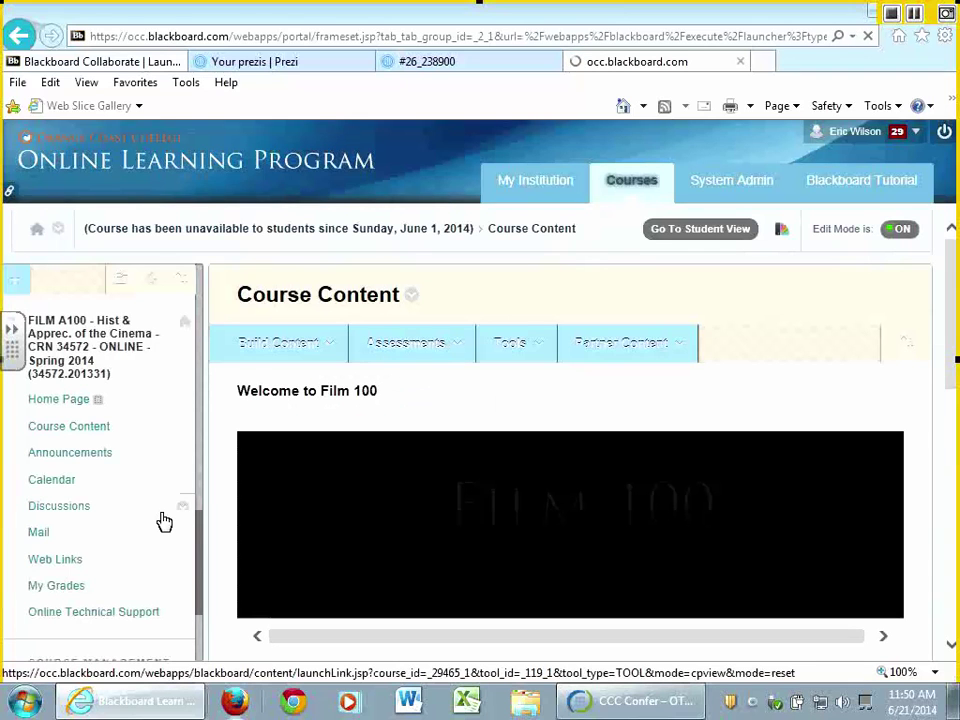
{"action": "scroll", "coordinate": [164, 521], "scroll_direction": "down", "scroll_amount": 4}
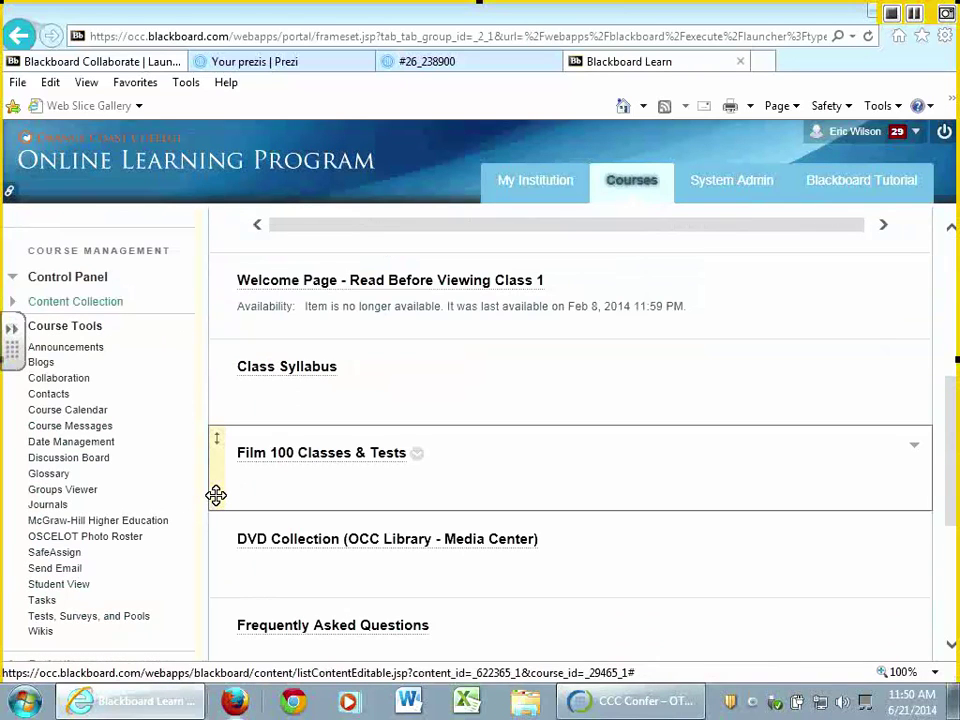
{"action": "left_click", "coordinate": [107, 541]}
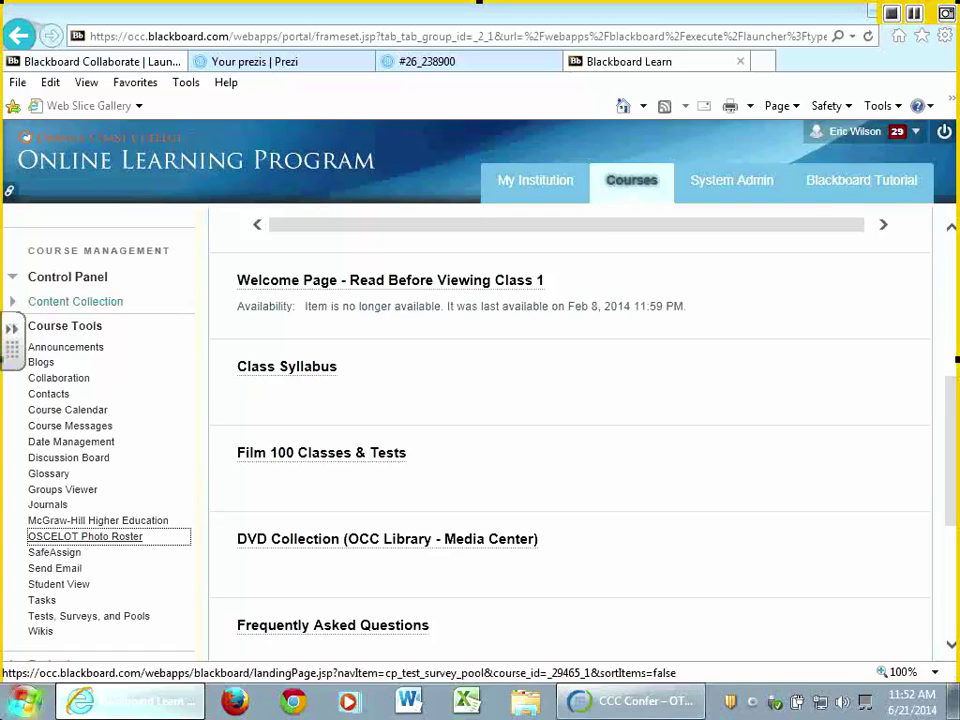
Open the account menu in the page header.
{"action": "left_click", "coordinate": [917, 133]}
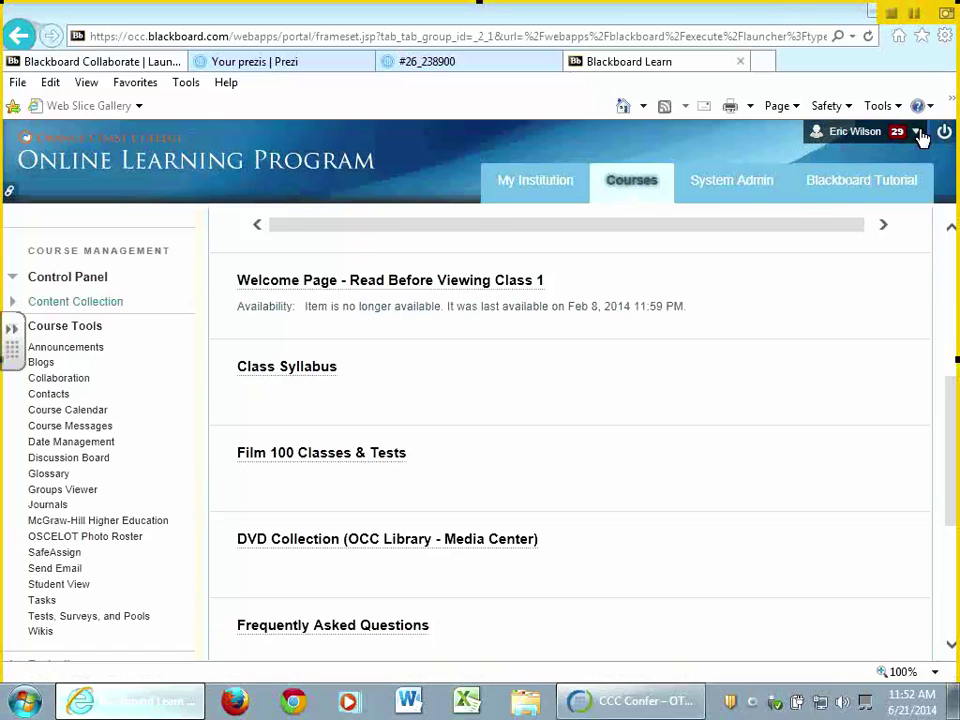